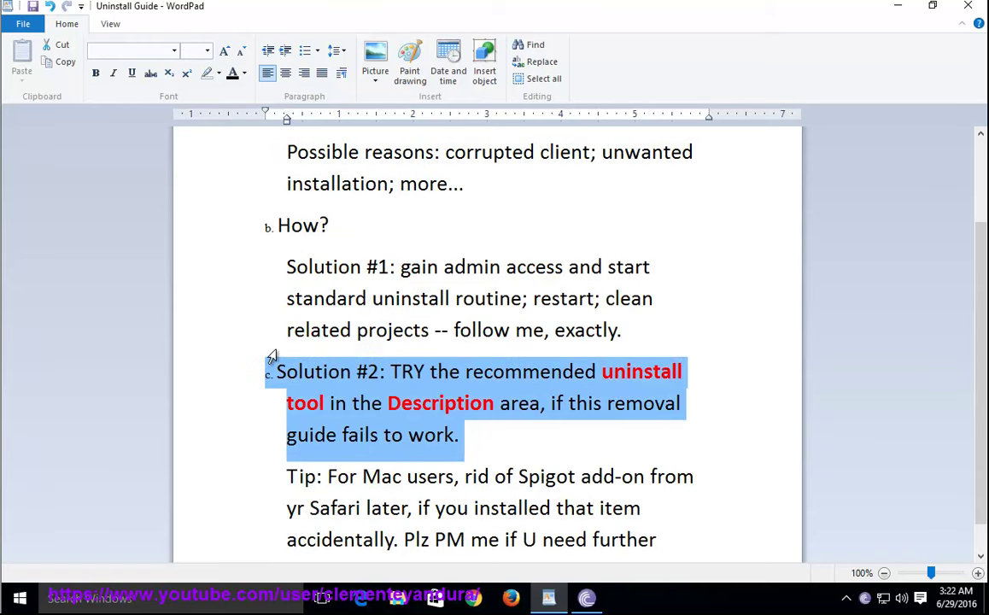
Underline the Tip's phrase "For Mac users, rid of Spigot add-on", colour it red, and close the guide document.
scroll(351, 331, down, 1)
drag(393, 535, 230, 435)
click(523, 472)
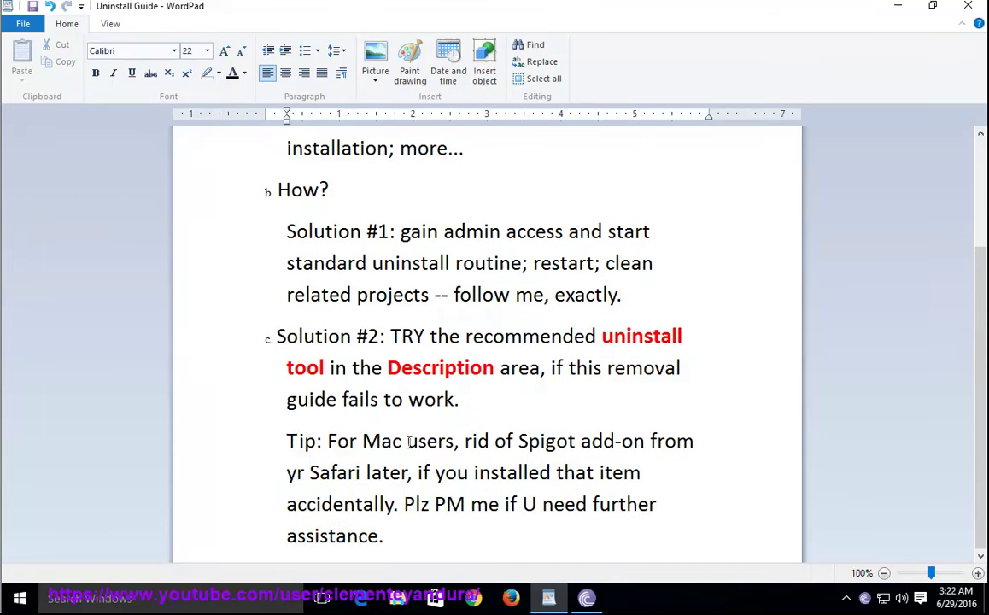
mouse_move(330, 441)
mouse_down()
mouse_move(592, 441)
mouse_move(327, 443)
mouse_up()
click(592, 441)
click(131, 74)
click(244, 74)
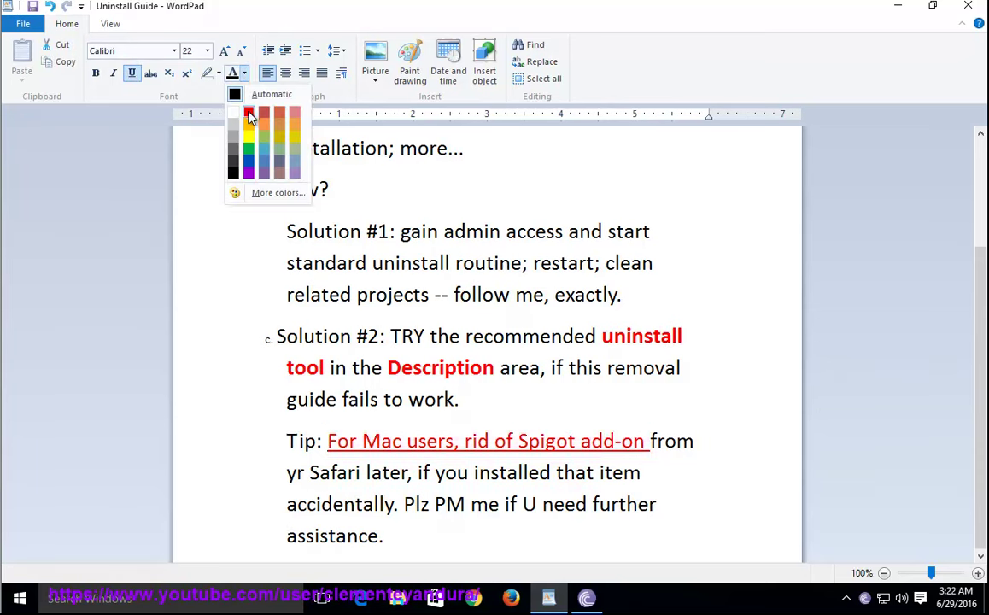
click(249, 114)
click(739, 467)
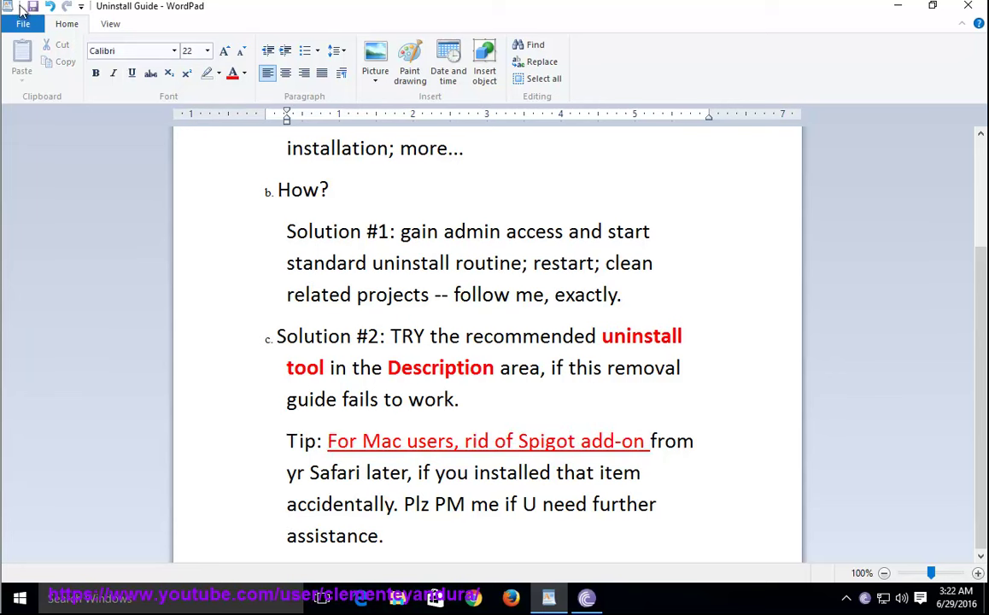
click(969, 8)
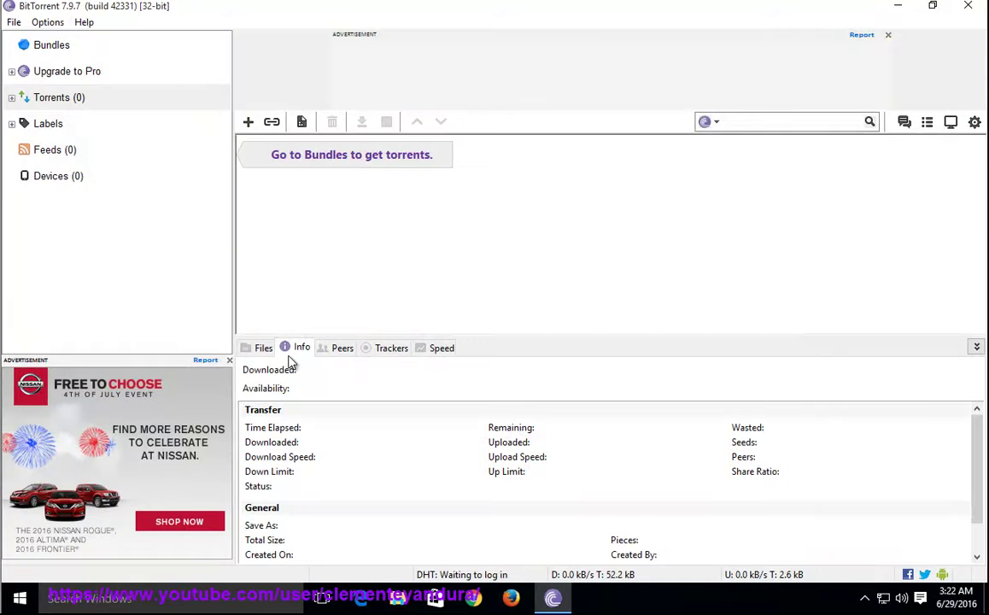
Exit the running BitTorrent client, confirm the exit, and check the hidden tray icons.
click(13, 22)
click(85, 152)
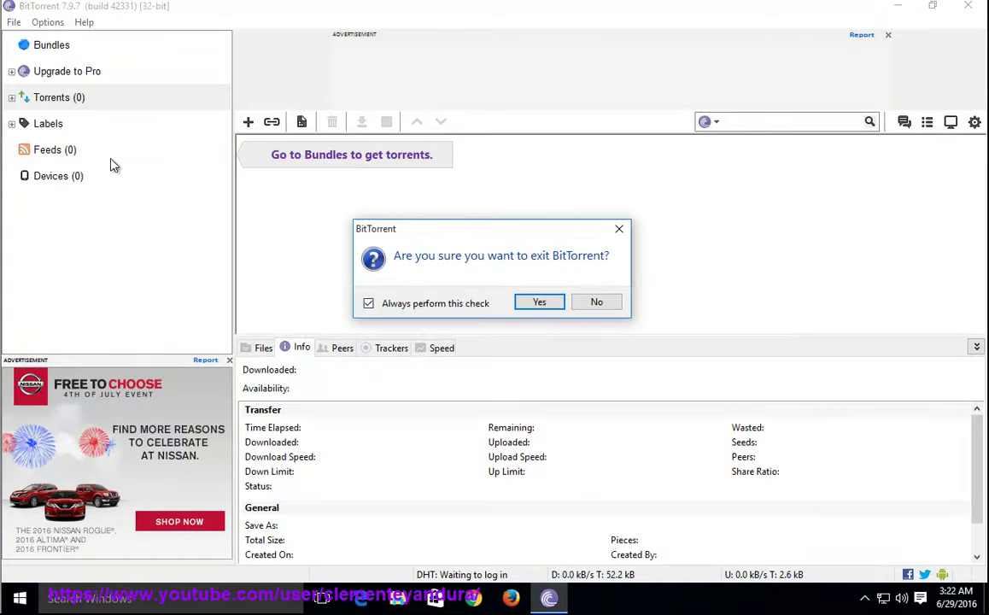
click(541, 304)
click(864, 598)
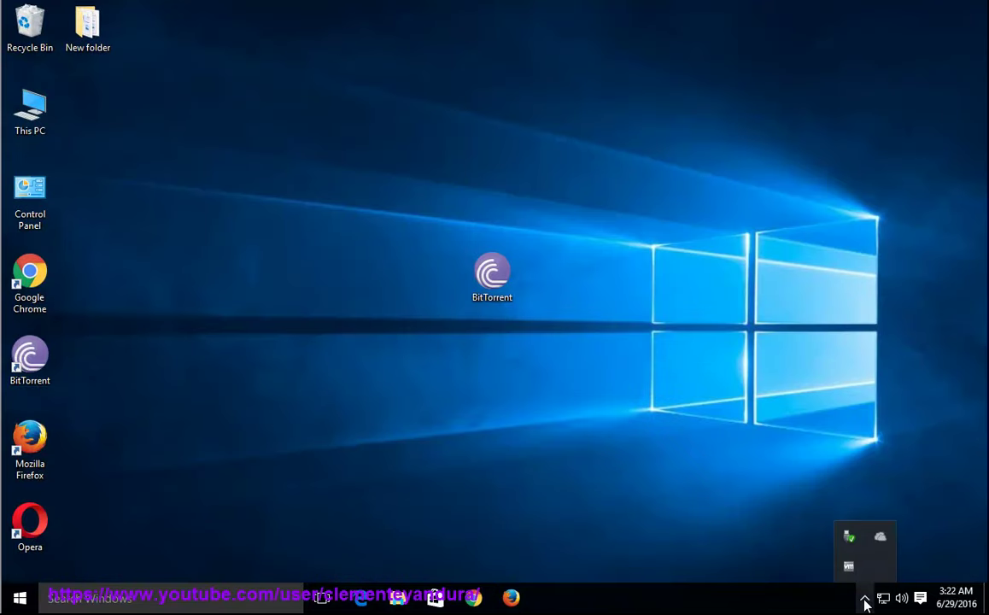
Open the file location of the BitTorrent desktop shortcut and move the folder window toward the middle of the desktop.
right_click(34, 365)
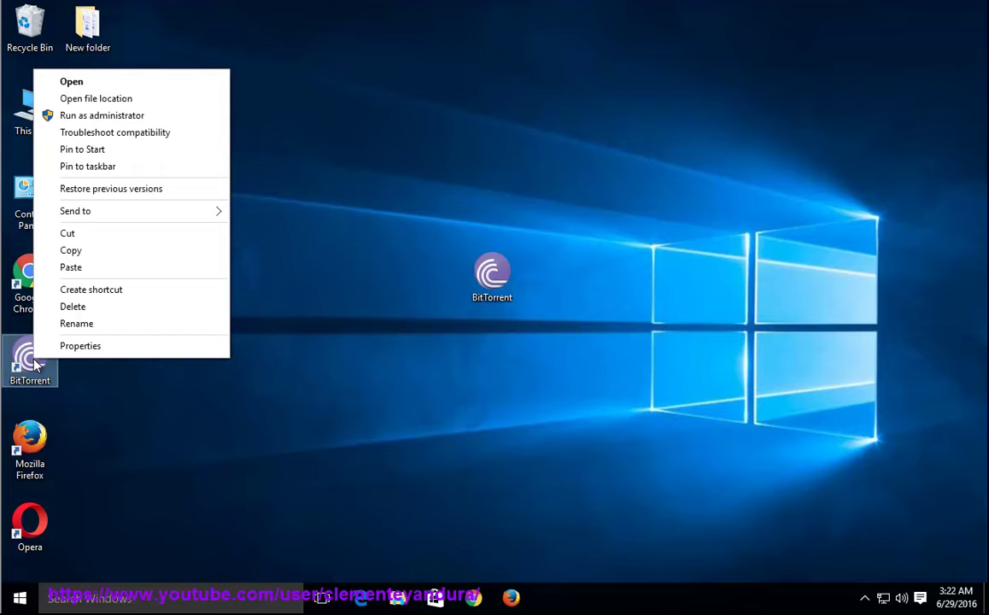
click(124, 101)
drag(325, 22, 561, 114)
Copy the folder name BitTorrent from the path of the opened program folder.
click(560, 150)
drag(536, 150, 481, 151)
right_click(487, 153)
click(514, 199)
click(150, 533)
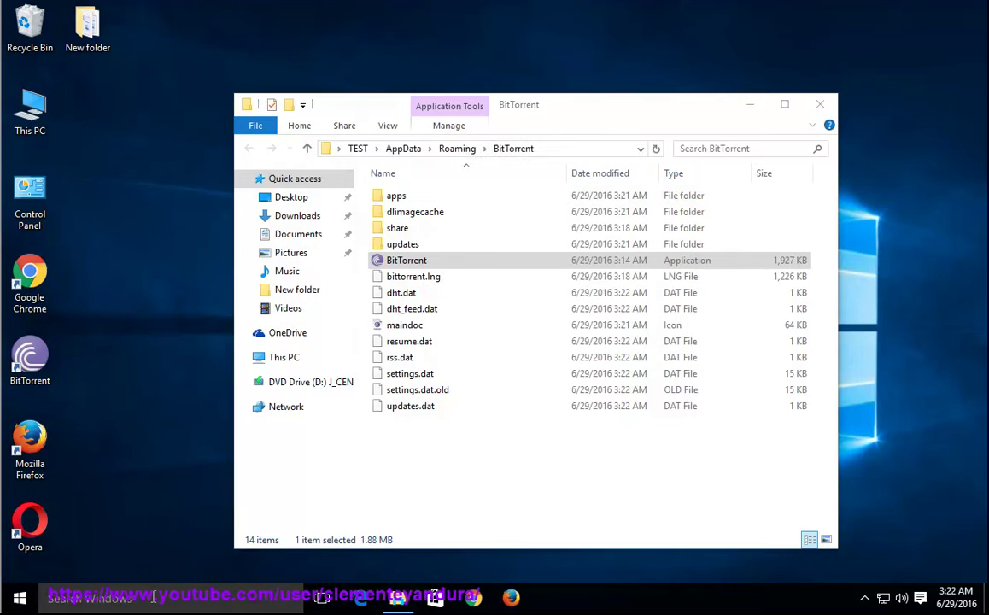
Search for Control Panel, open its list of installed programs, select BitTorrent, and narrow the Name column.
click(152, 598)
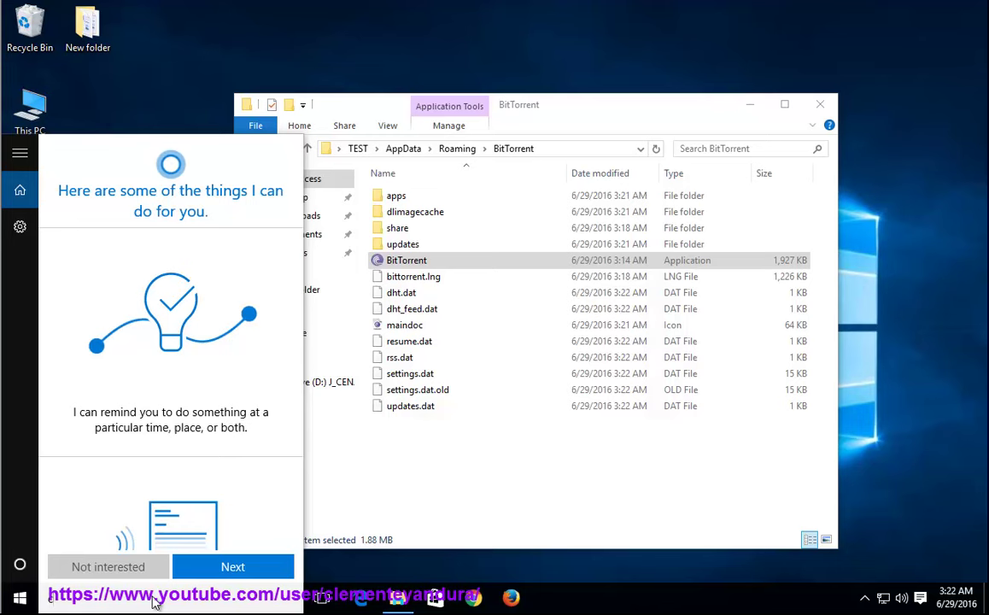
text(control)
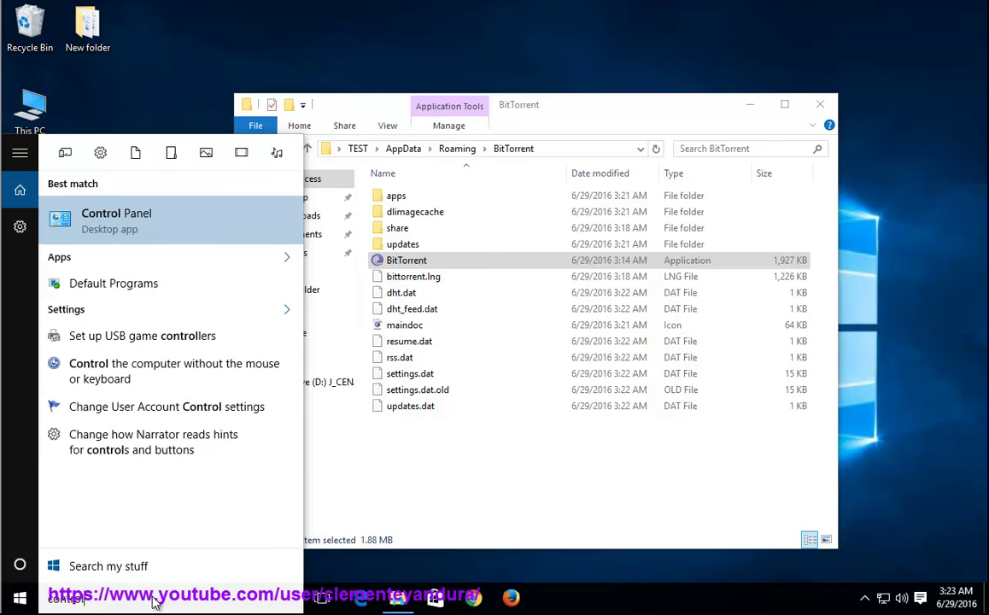
click(182, 225)
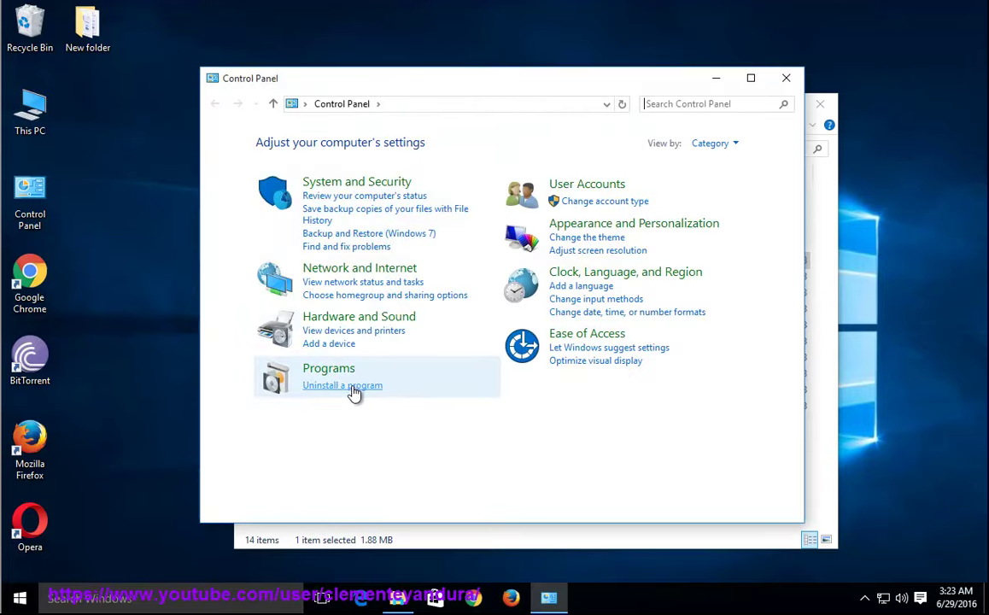
click(342, 385)
click(410, 237)
drag(597, 221, 437, 221)
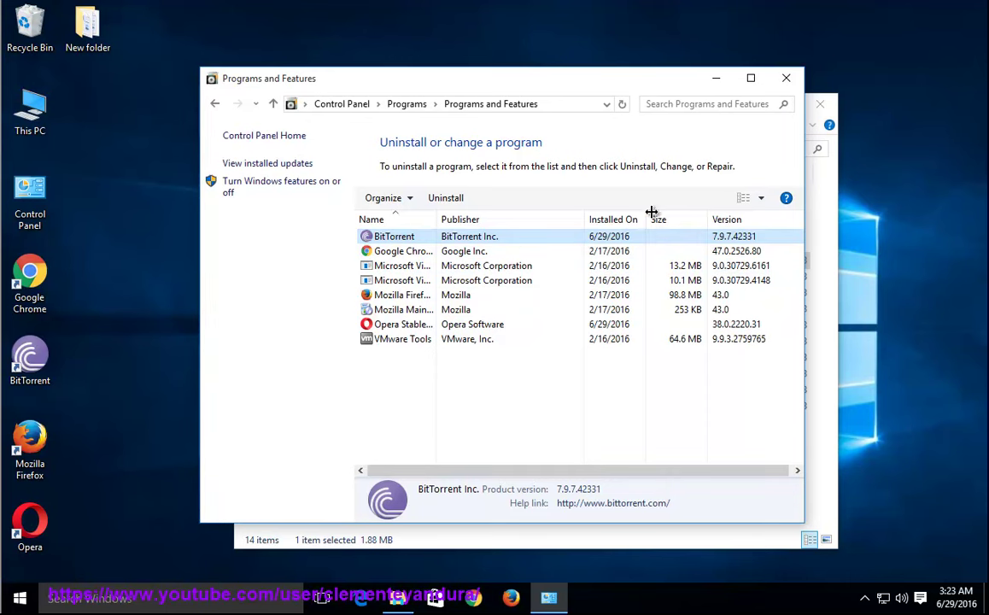
Run the BitTorrent uninstaller, allow it to make changes to the PC, and uninstall the client.
click(716, 79)
double_click(641, 113)
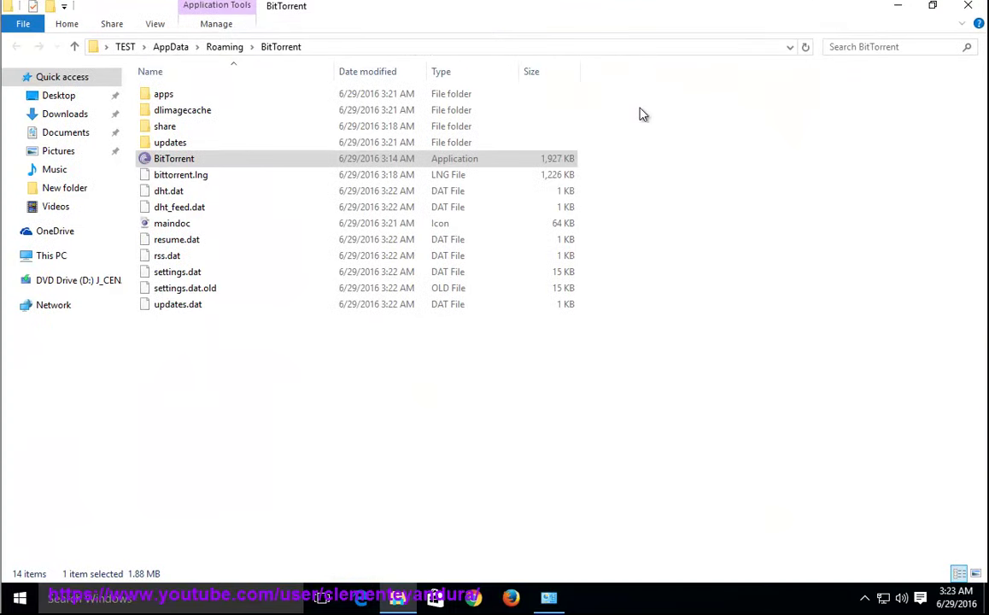
key(Return)
click(336, 328)
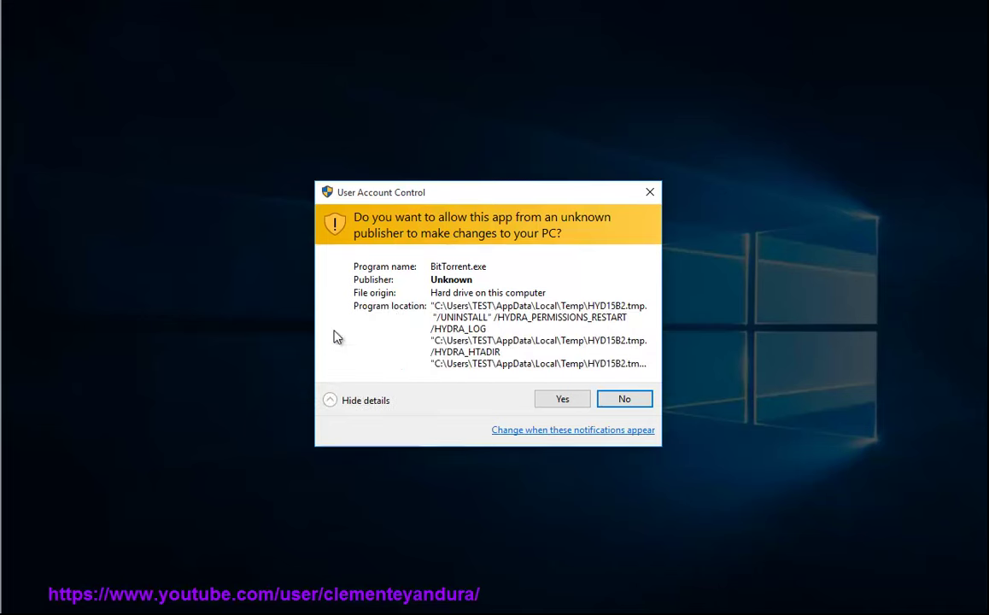
click(561, 400)
drag(332, 98, 711, 125)
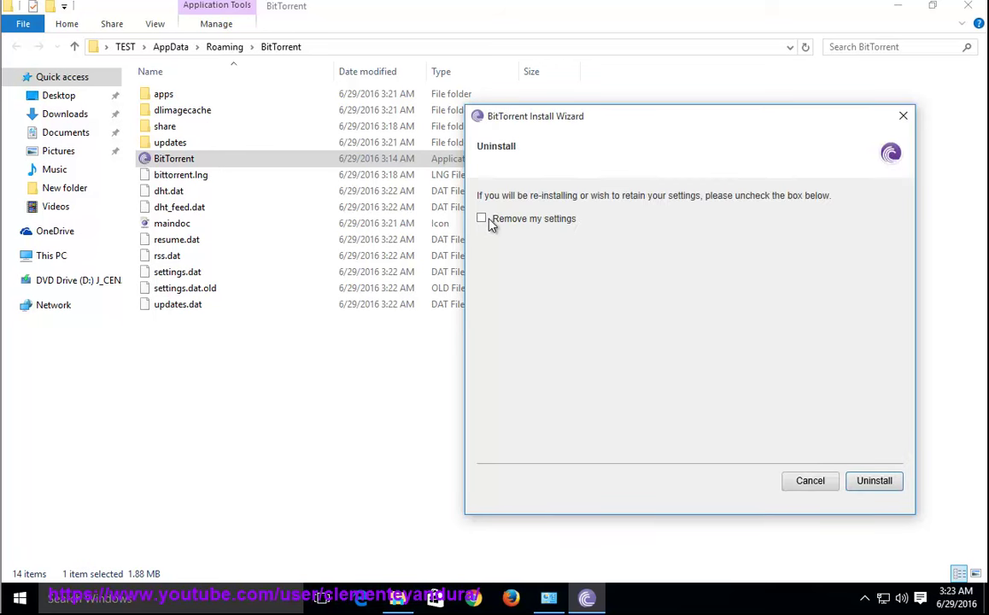
click(875, 482)
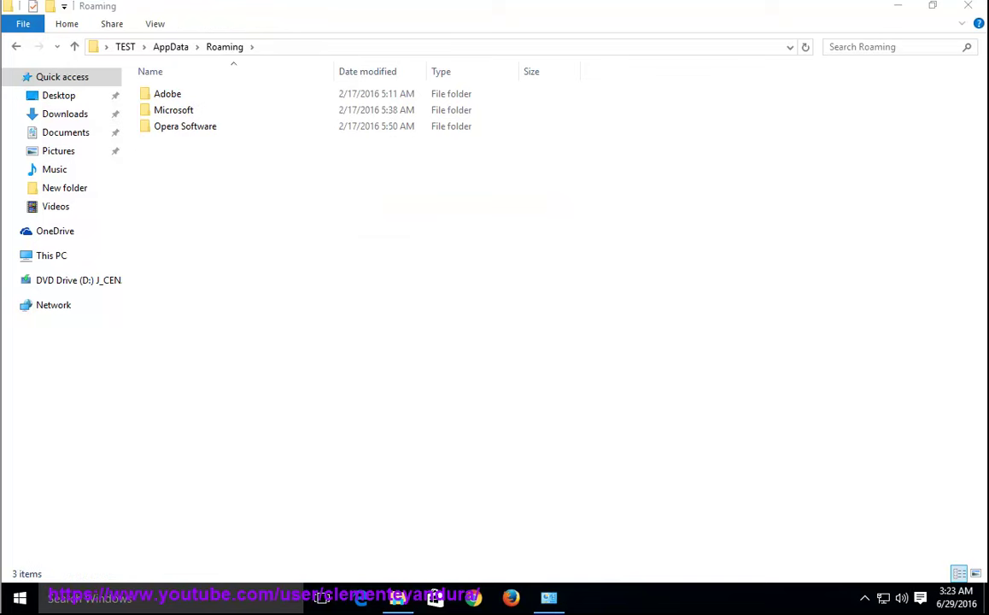
click(892, 6)
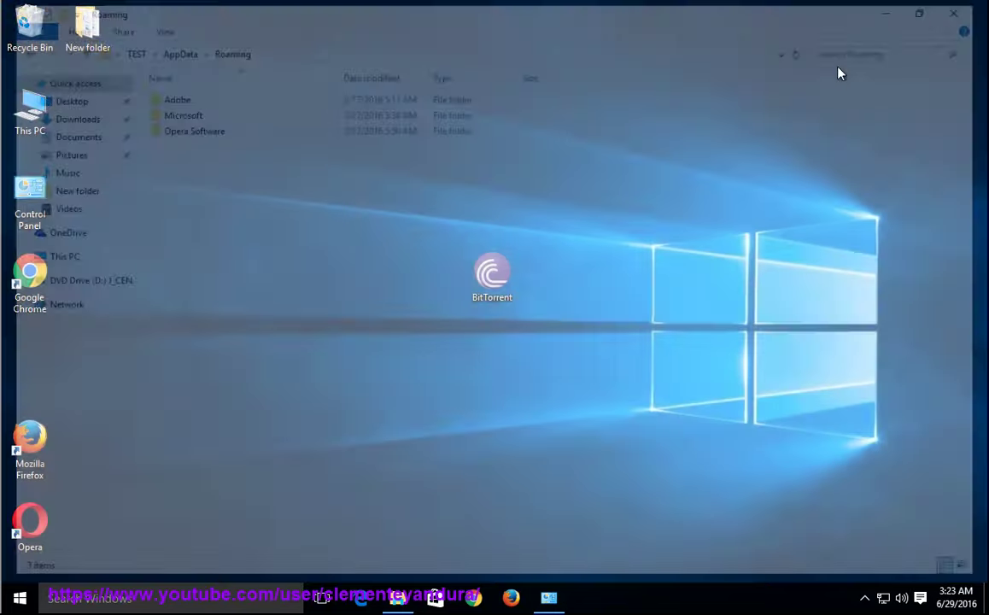
click(19, 598)
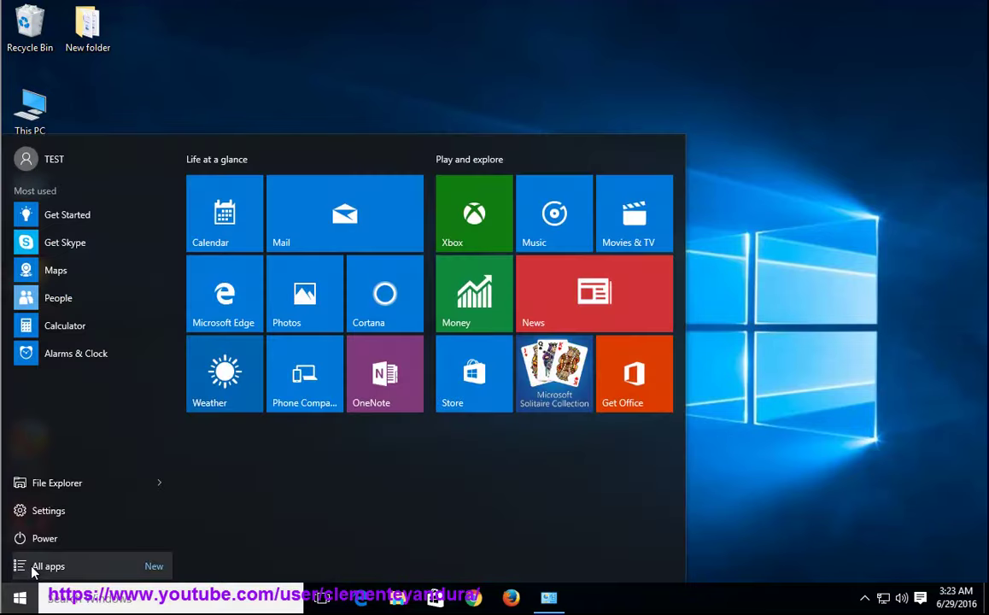
click(40, 540)
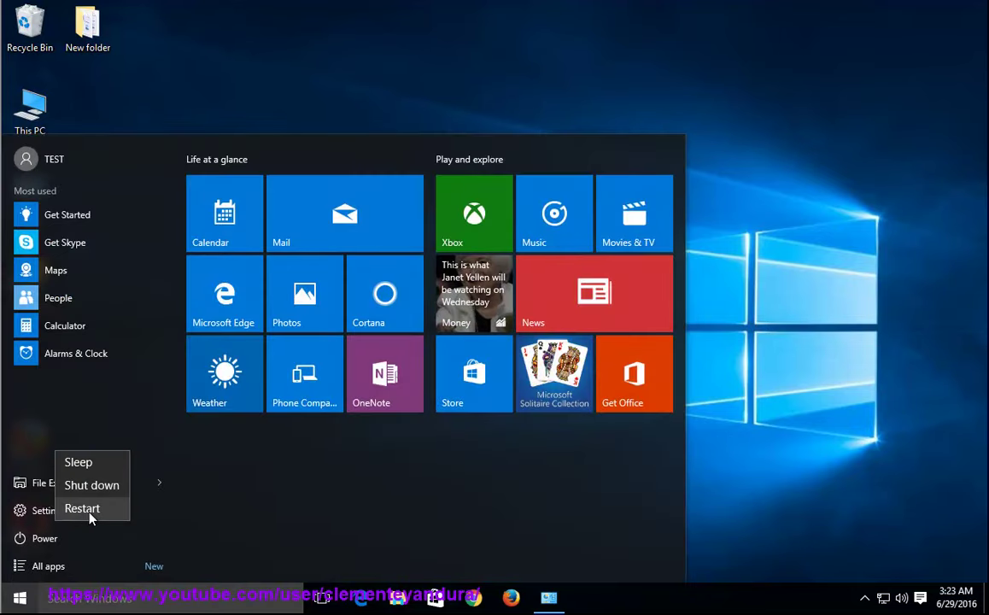
key(Escape)
key(Escape)
Refresh the desktop and set This PC's folder options to show hidden files, folders, and drives.
right_click(240, 258)
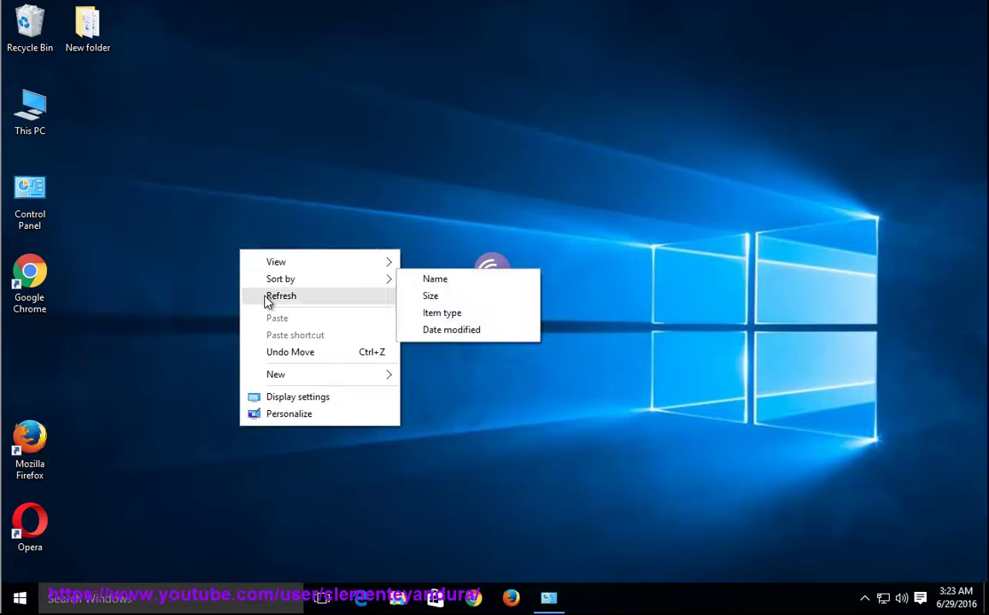
click(268, 294)
double_click(30, 109)
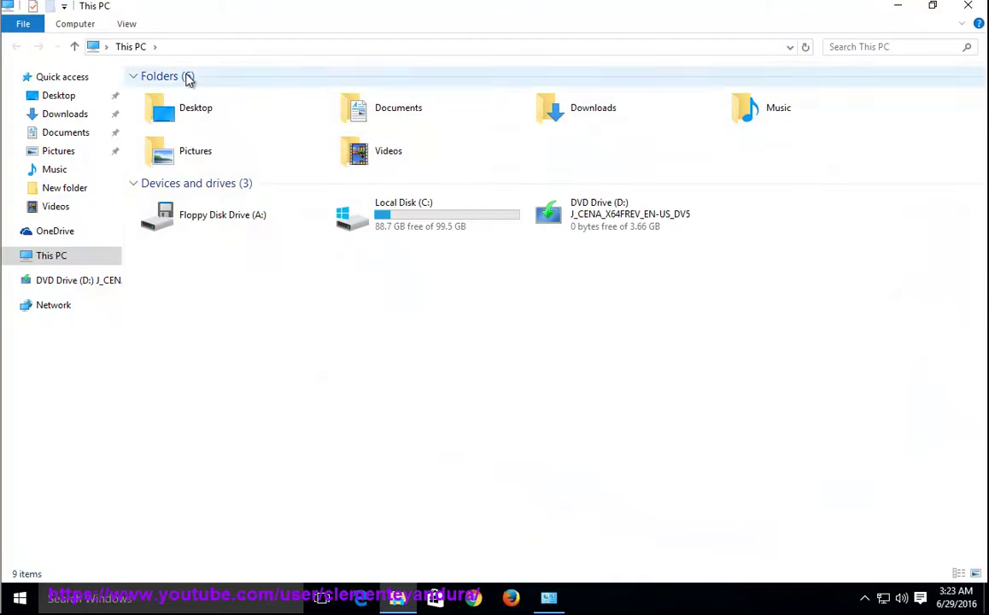
click(128, 24)
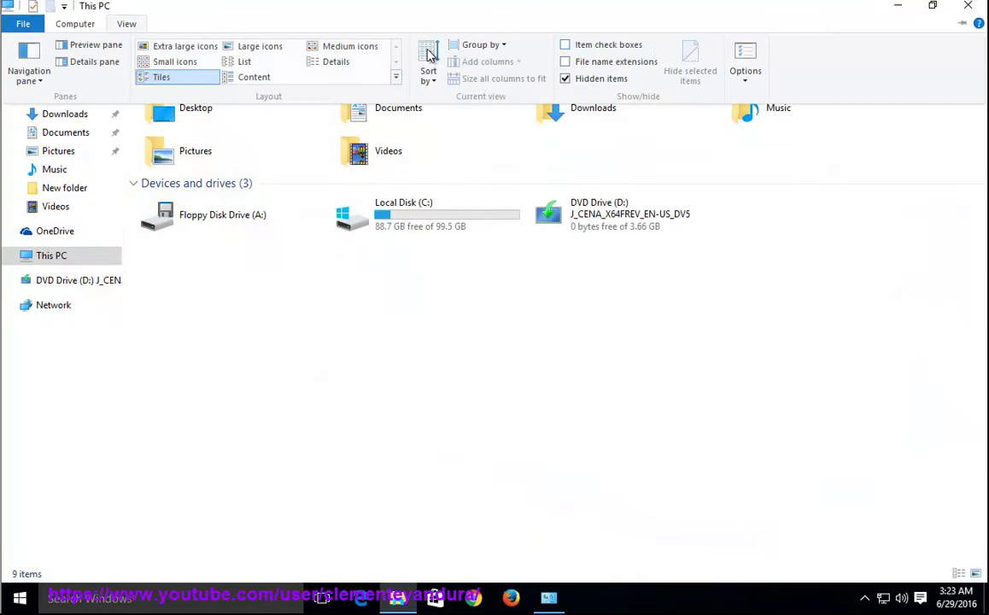
click(744, 59)
click(78, 113)
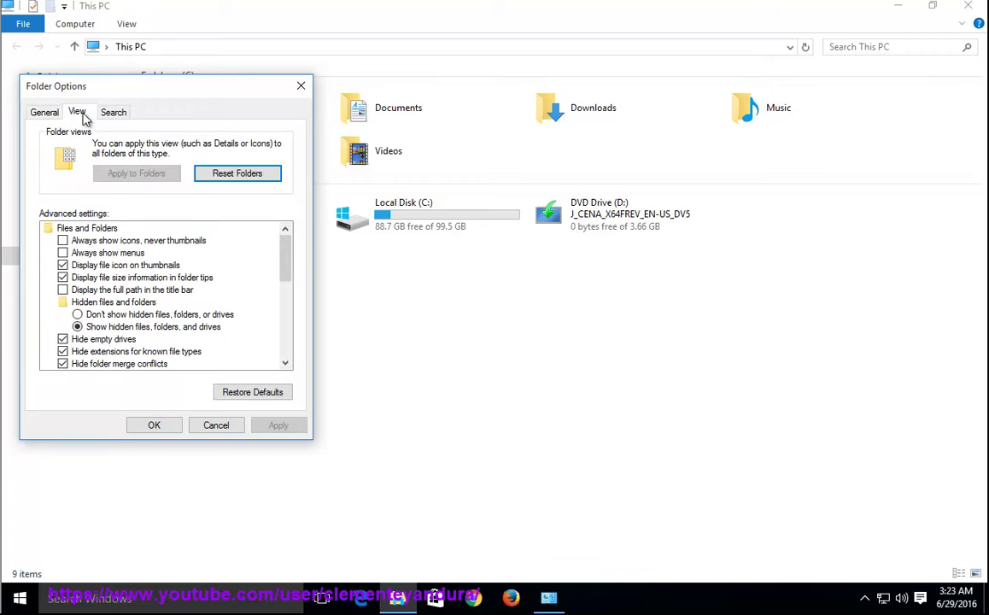
click(107, 328)
click(152, 425)
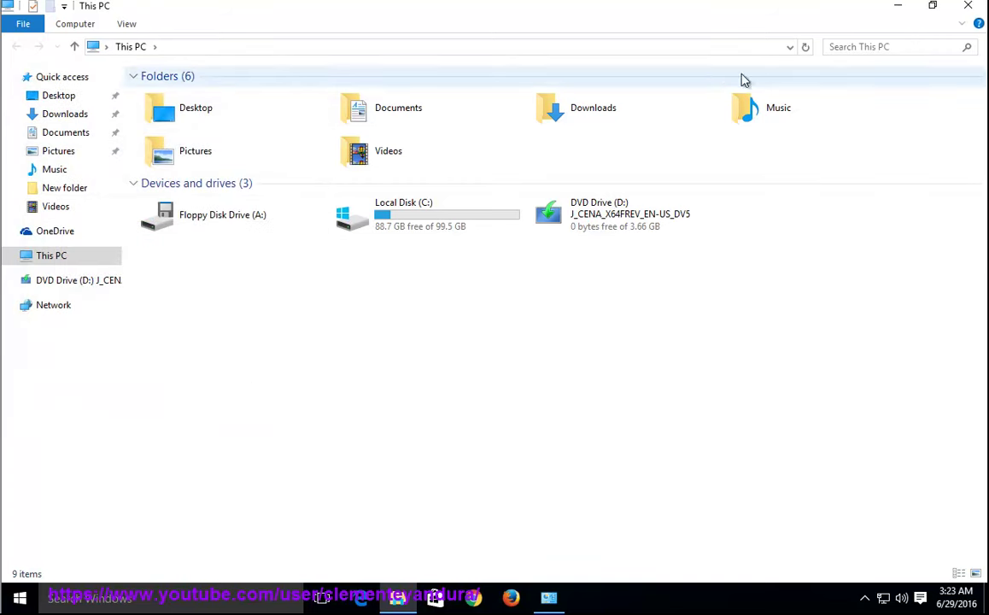
Search This PC for BitTorrent using the copied name and restore the window to its smaller size.
right_click(836, 49)
click(871, 88)
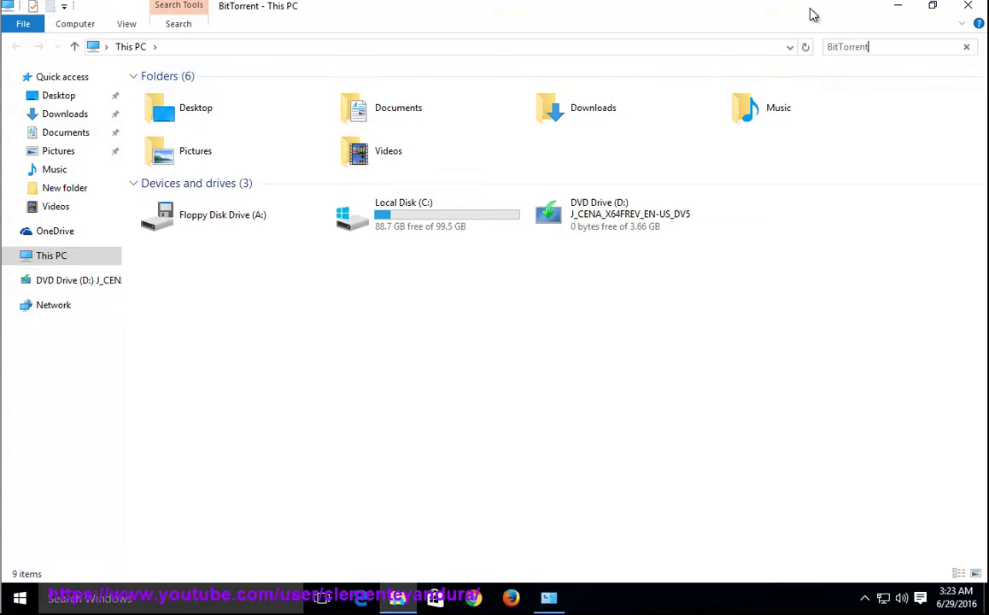
double_click(812, 15)
Launch the Registry Editor with the REGEDIT command and allow it to make changes to the PC.
key(super+r)
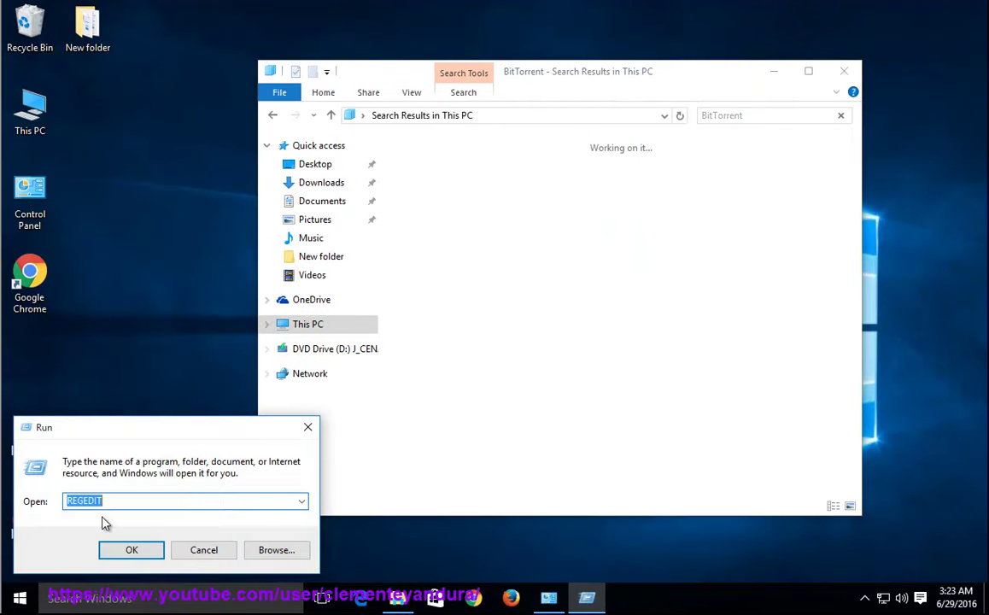
click(130, 551)
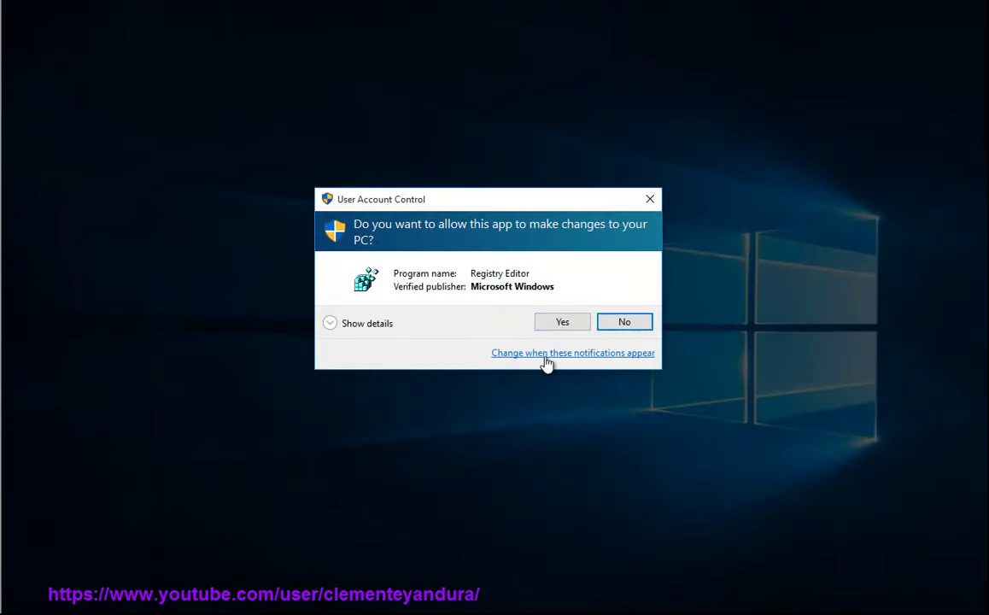
click(563, 326)
Search the whole registry for BitTorrent, starting from the Computer root and covering keys, values, and data.
drag(144, 409, 92, 409)
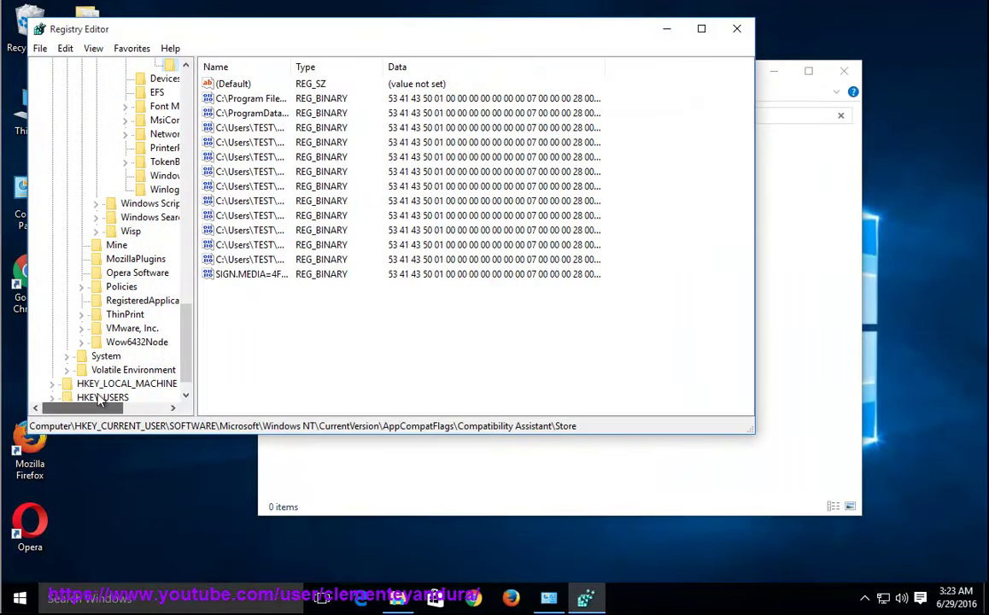
drag(185, 342, 185, 81)
click(82, 64)
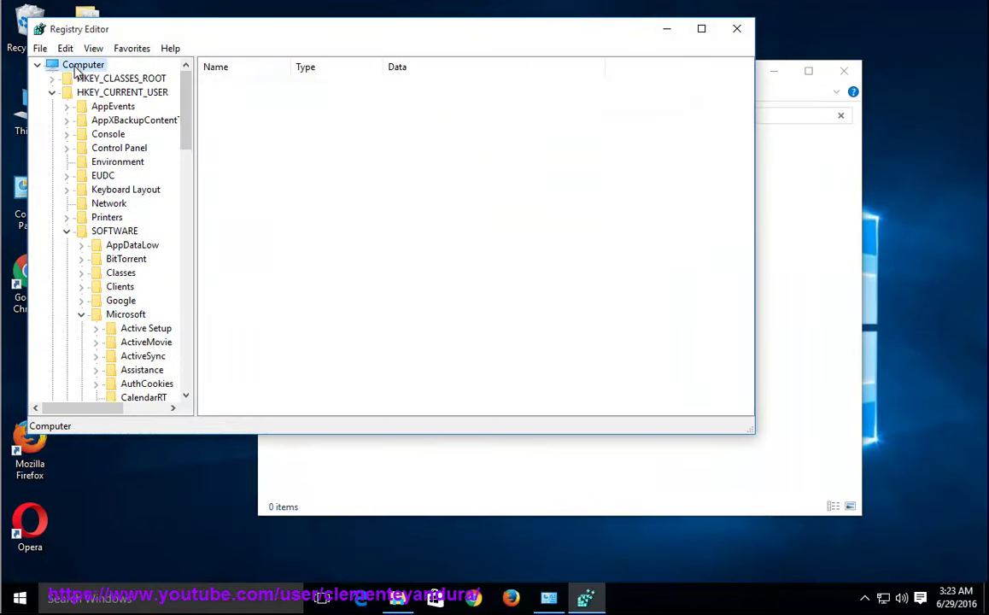
key(ctrl+f)
text(BitTorrent)
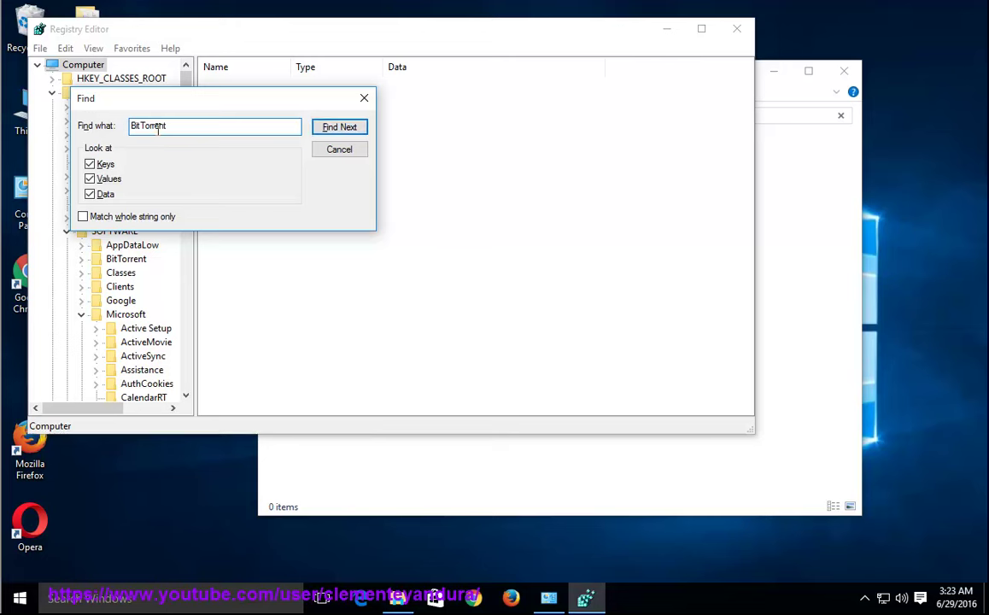
click(350, 129)
Delete all files and folders listed in the BitTorrent search results and close the search window.
click(508, 437)
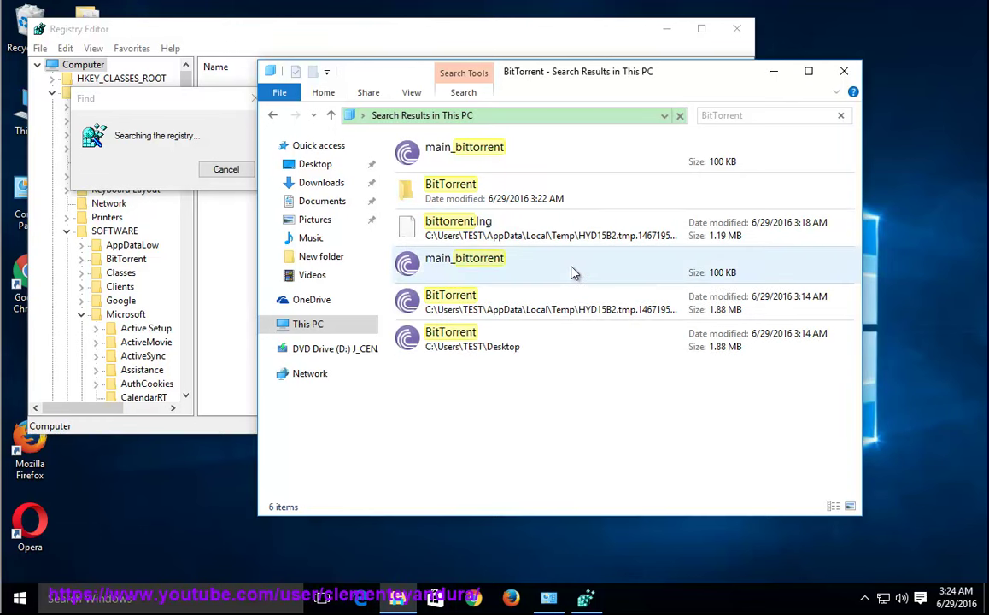
drag(601, 364, 558, 158)
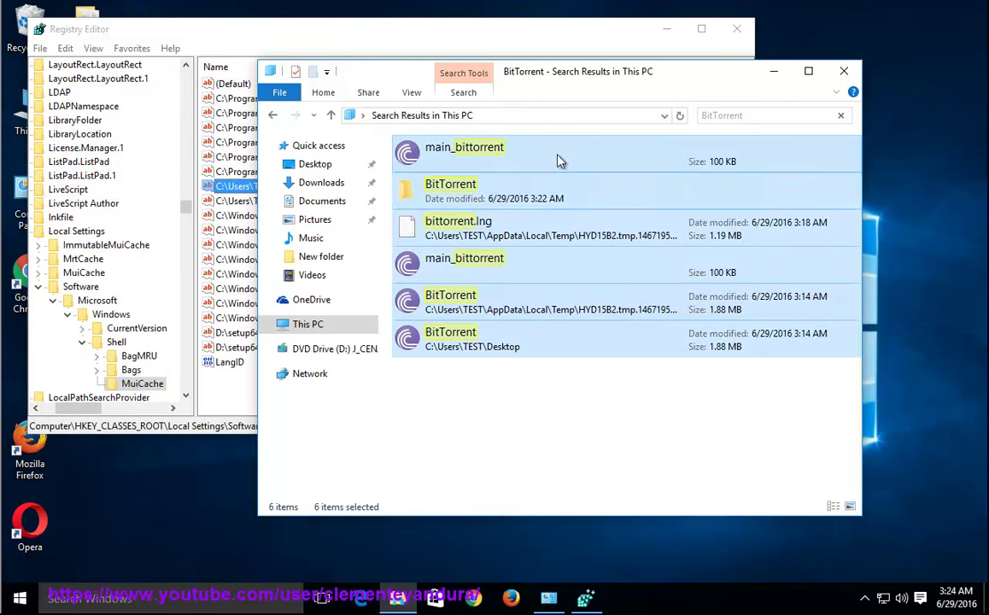
right_click(567, 172)
click(607, 326)
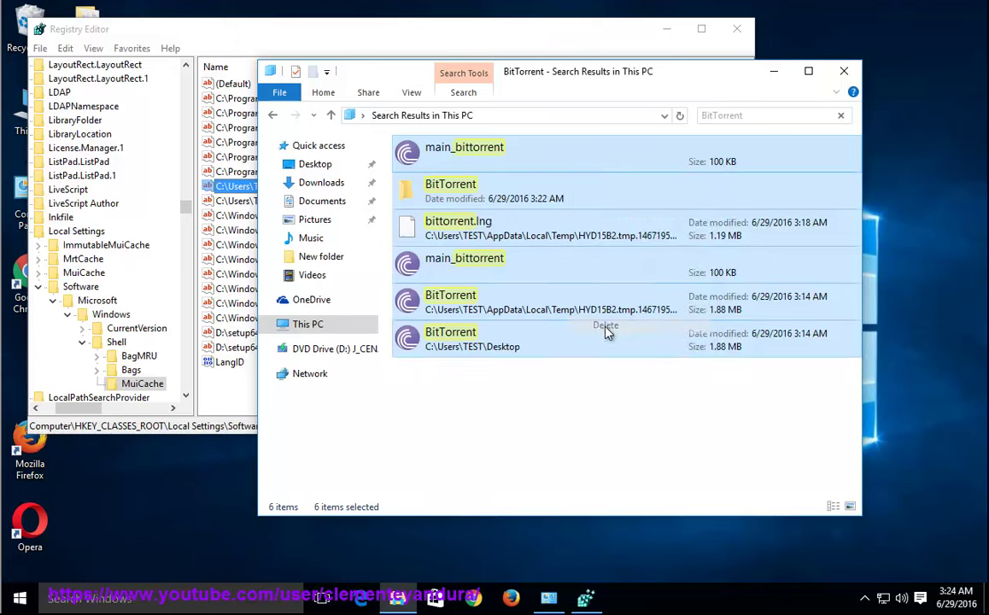
click(843, 71)
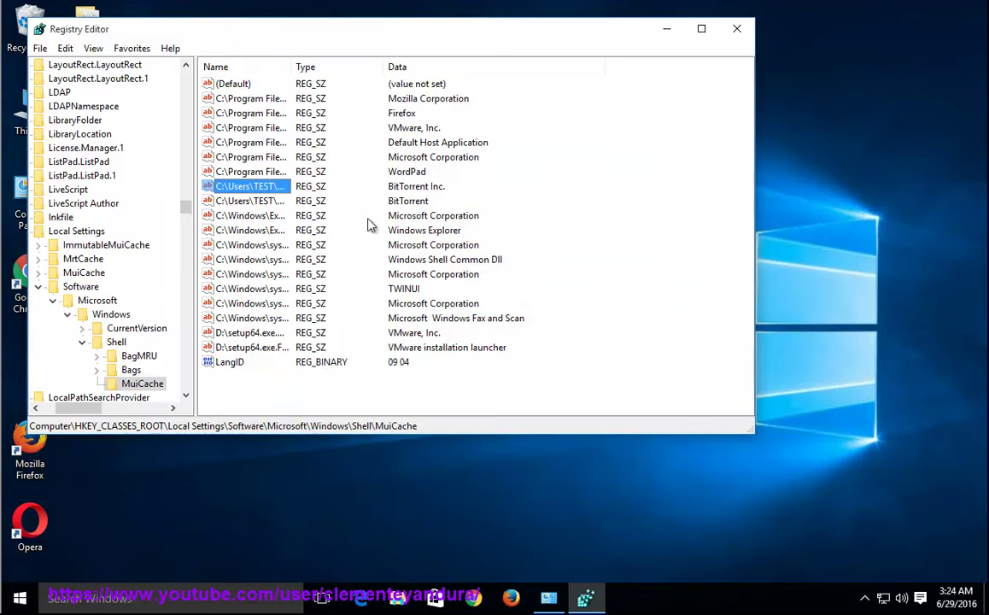
Delete both BitTorrent values from the MuiCache key and find the next registry match.
drag(389, 207, 199, 181)
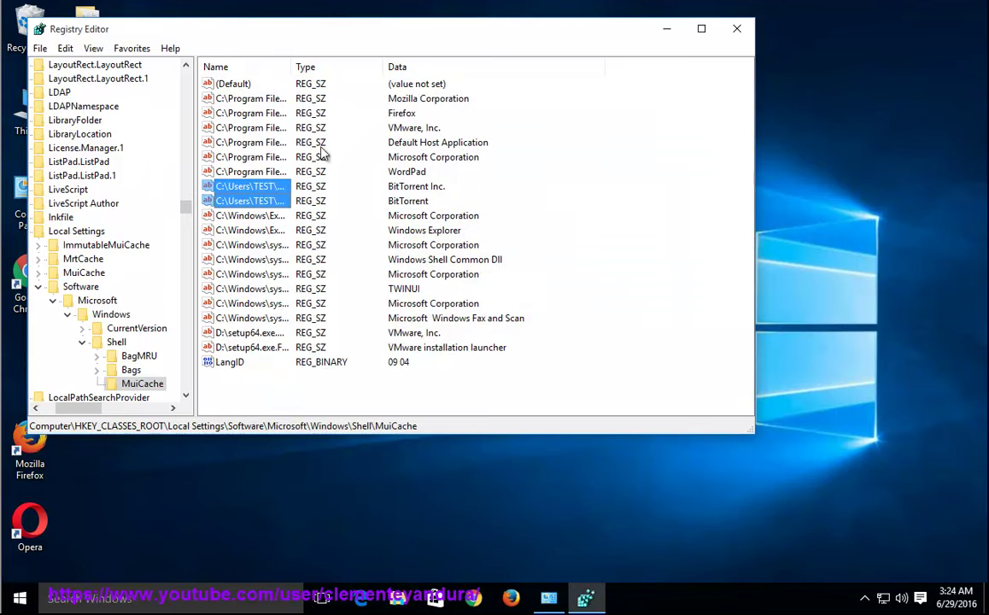
key(Delete)
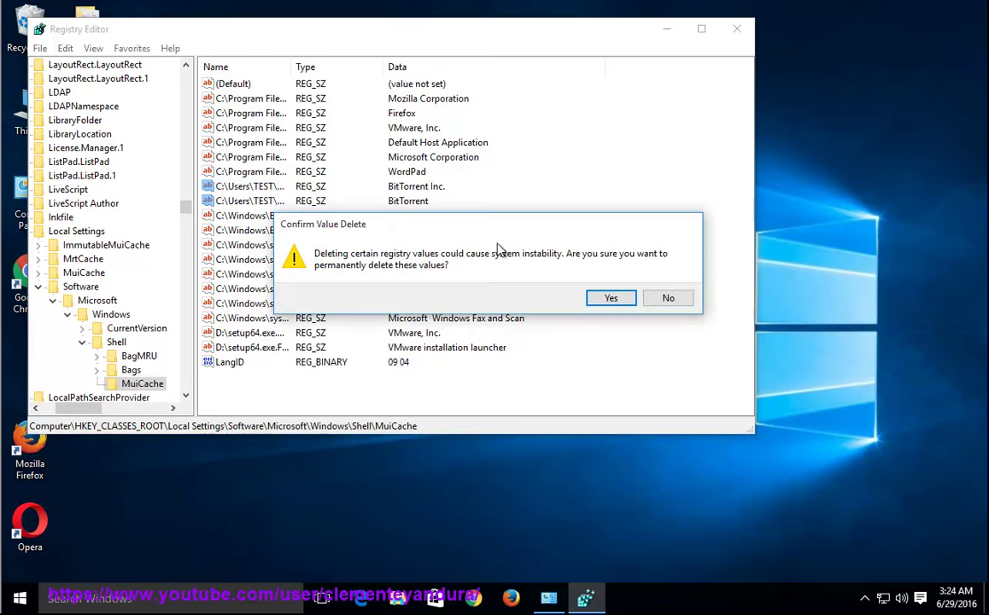
drag(455, 233, 433, 236)
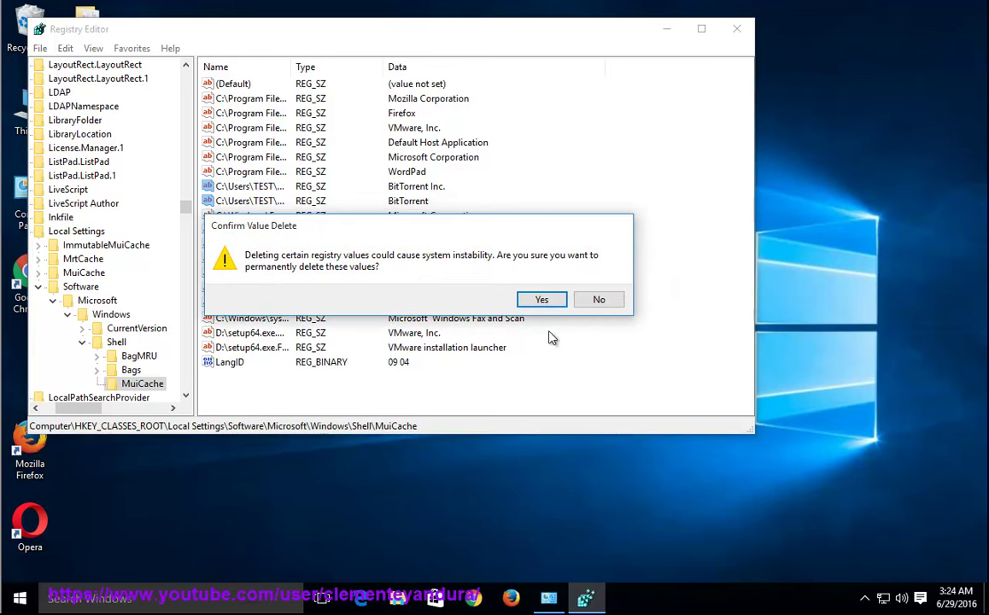
click(538, 300)
click(66, 48)
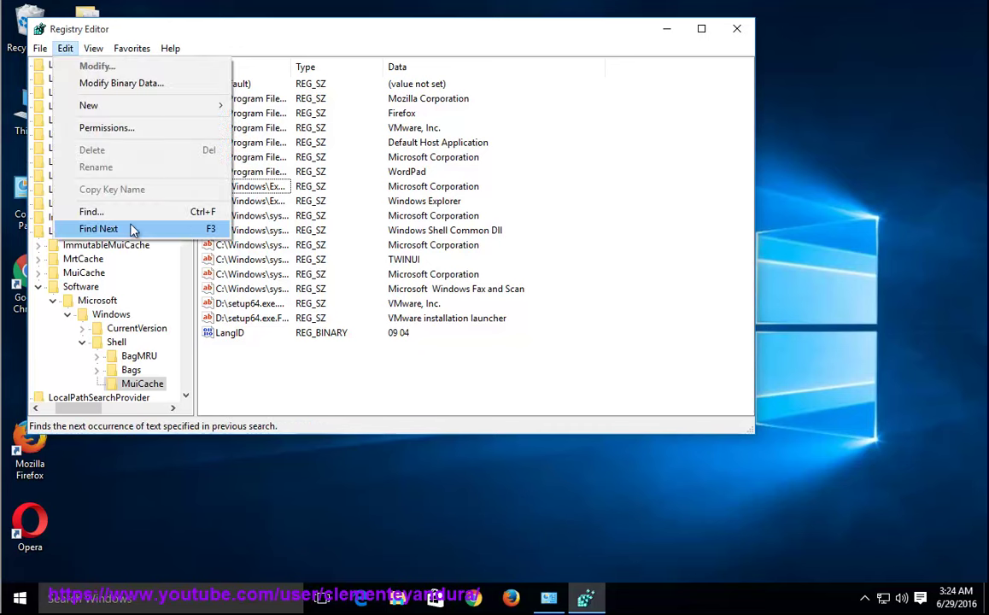
click(186, 233)
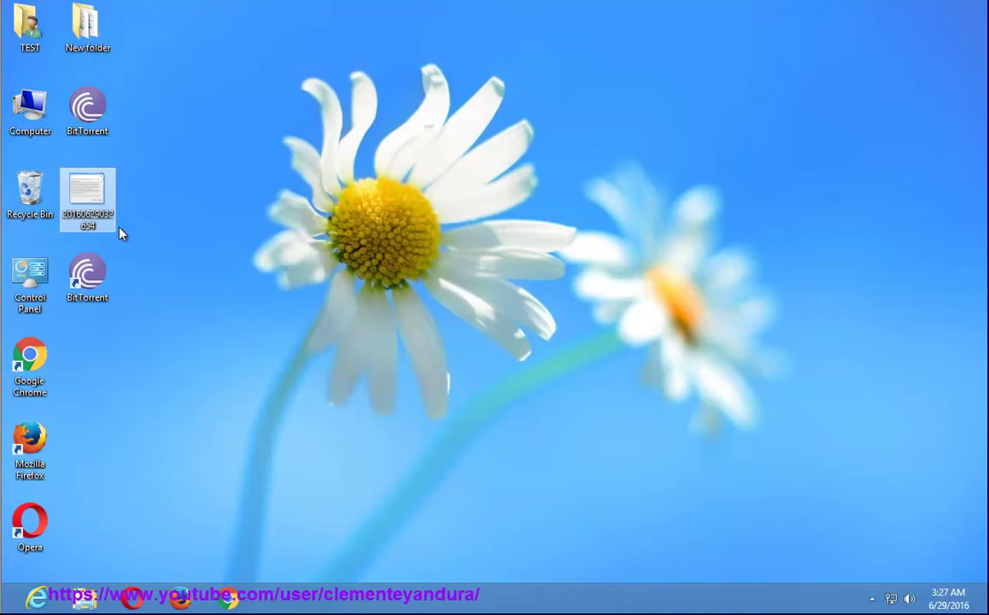
right_click(78, 186)
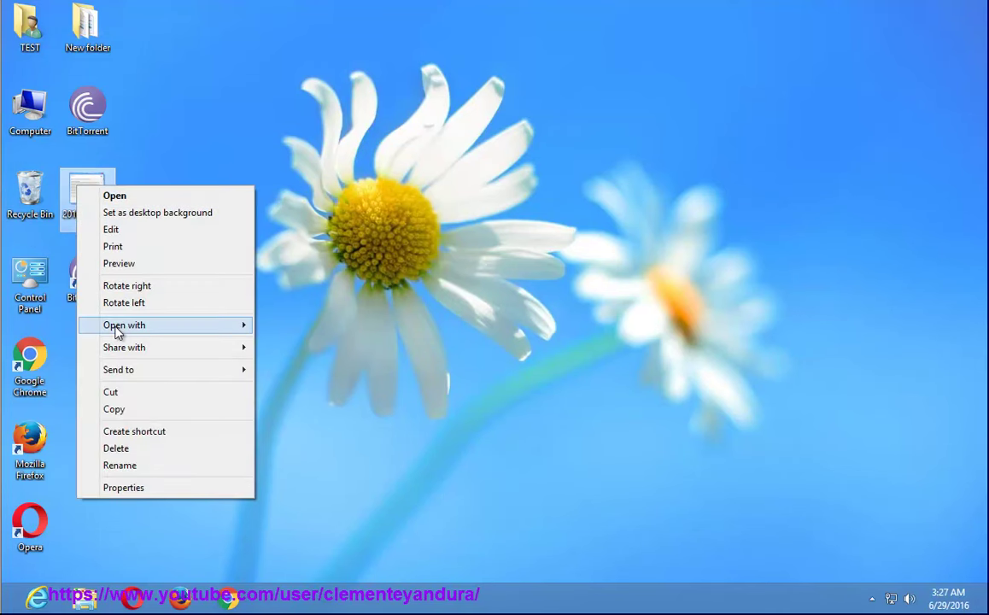
mouse_move(120, 325)
click(306, 327)
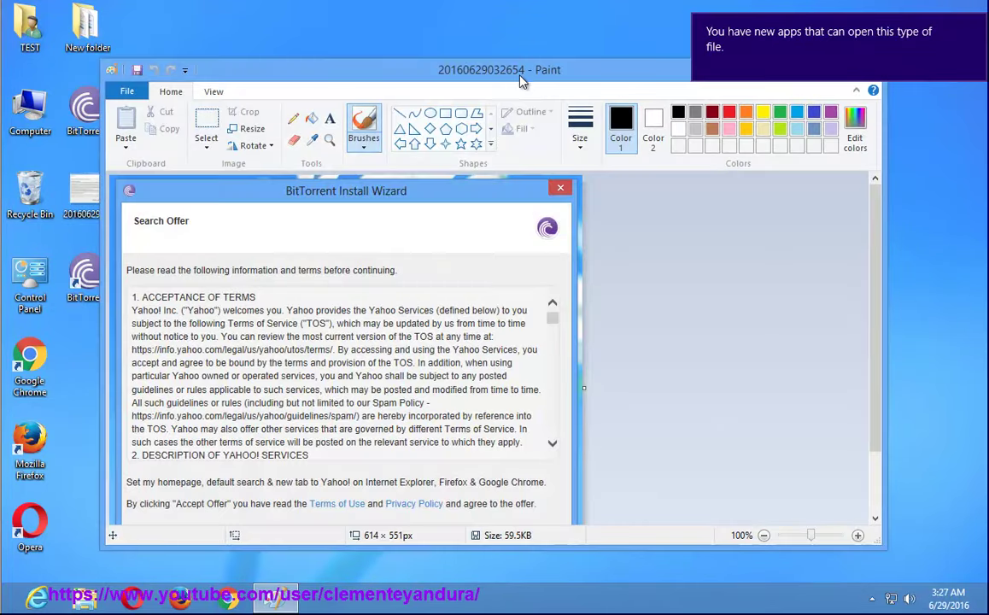
double_click(519, 75)
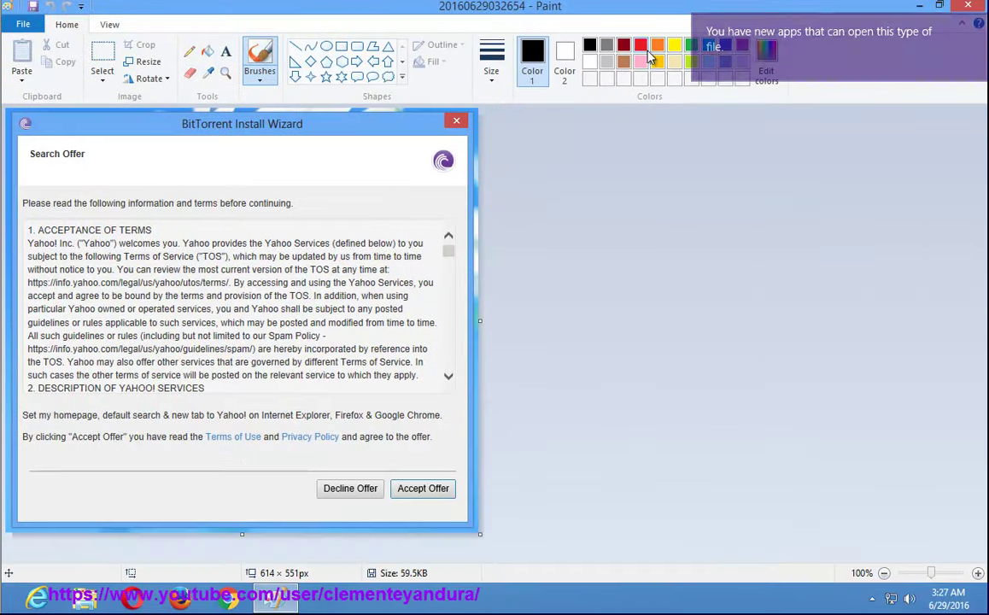
Underline in red the BitTorrent Install Wizard title and the Yahoo! on Internet Explorer wording, then minimize Paint.
click(643, 46)
drag(180, 141, 331, 146)
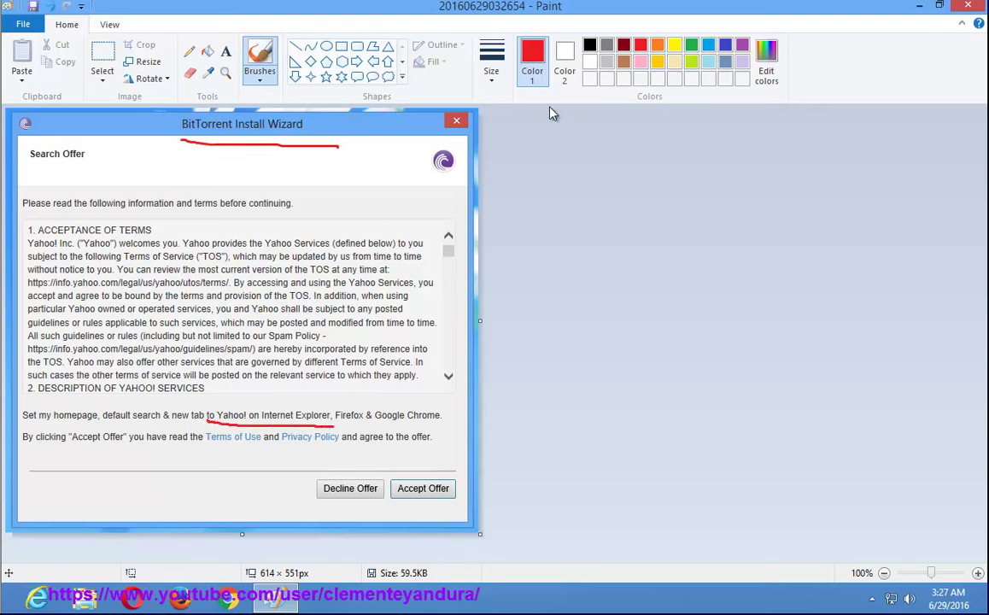
click(918, 7)
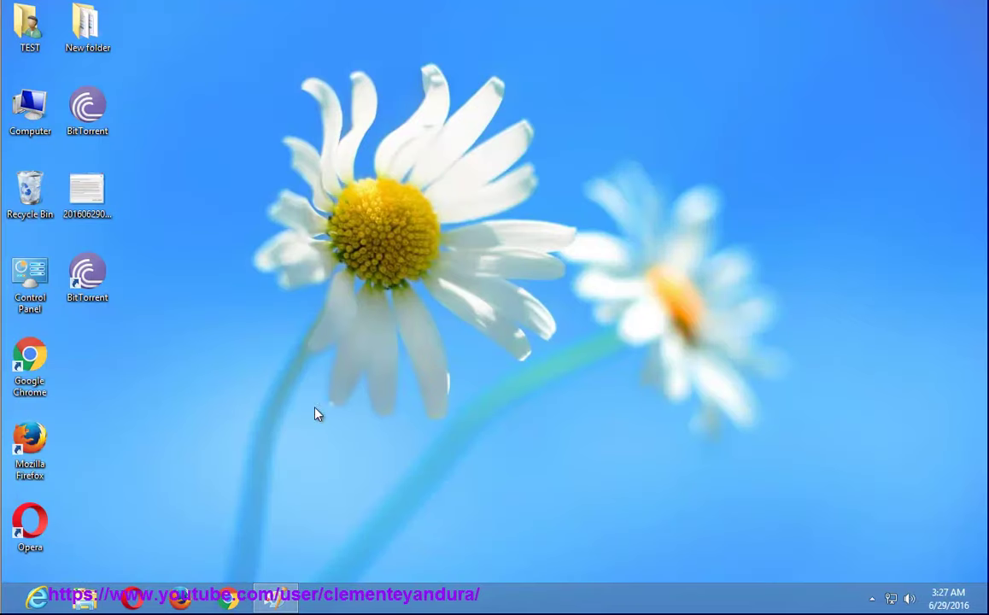
Check the hidden notification-area icons for a running BitTorrent client.
click(888, 602)
click(830, 562)
click(872, 600)
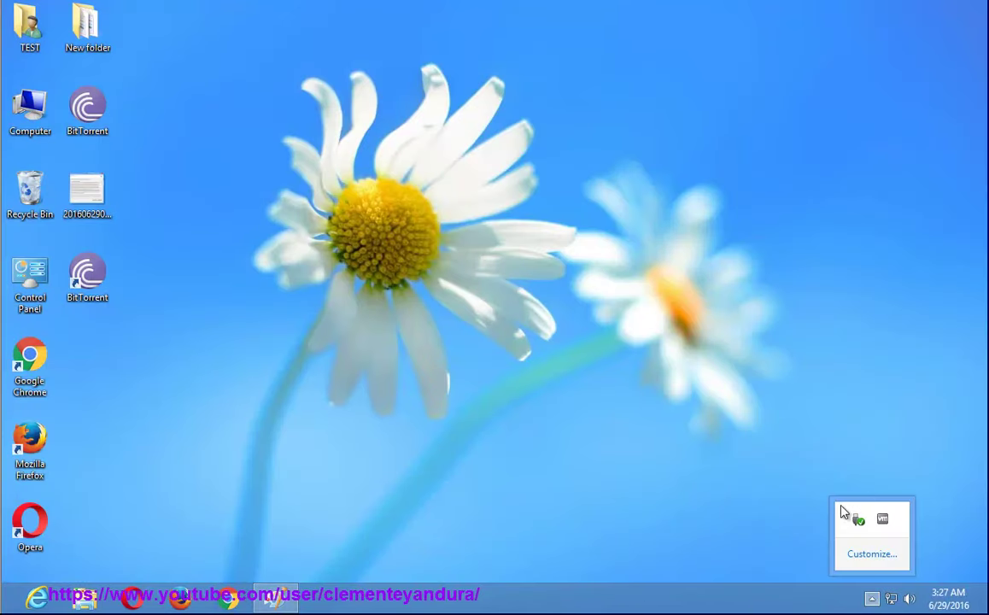
Start uninstalling BitTorrent from Programs and Features, show the permission prompt's details, and allow the uninstaller to make changes.
double_click(31, 279)
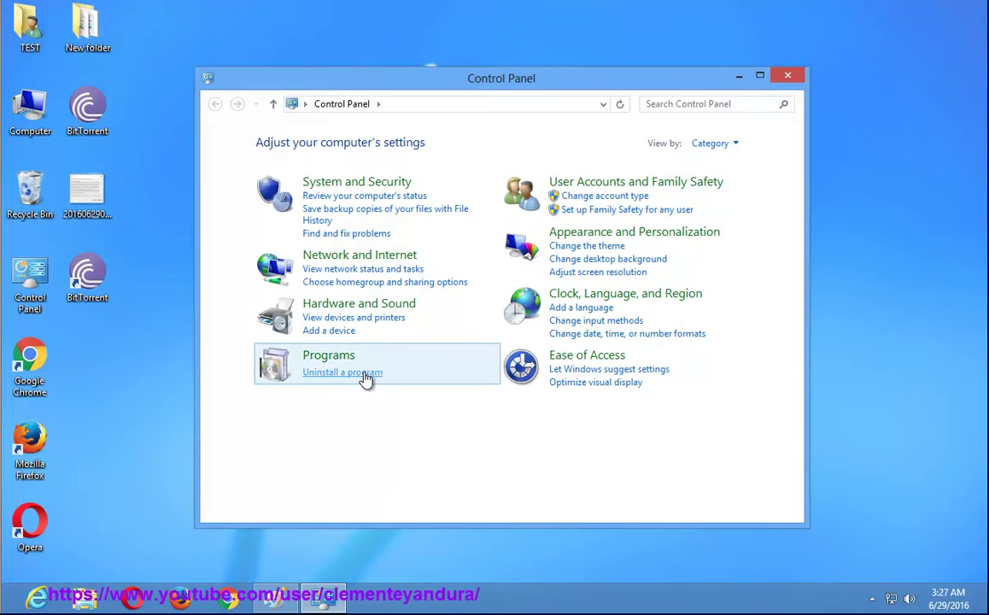
click(366, 375)
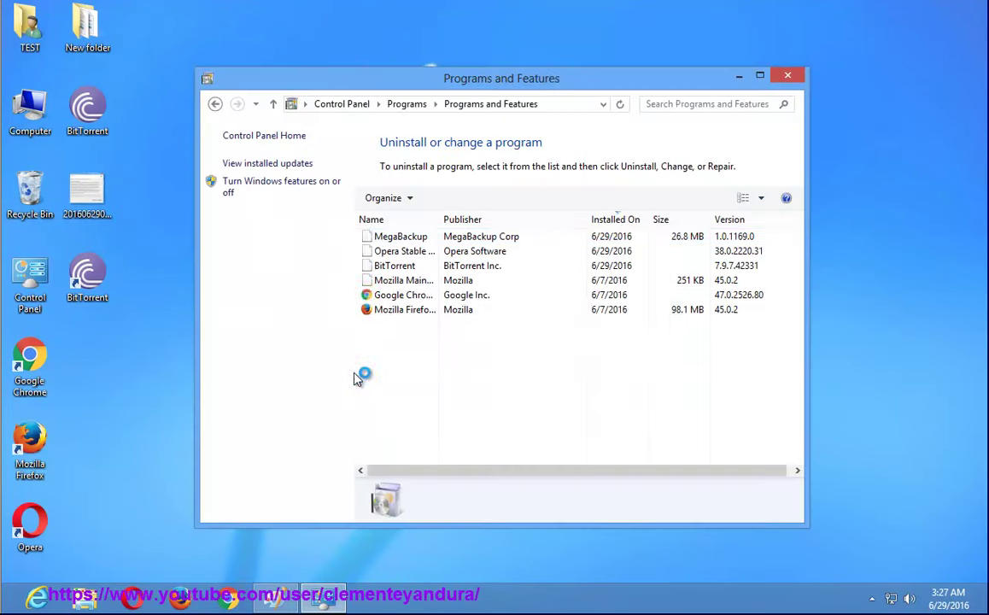
click(398, 268)
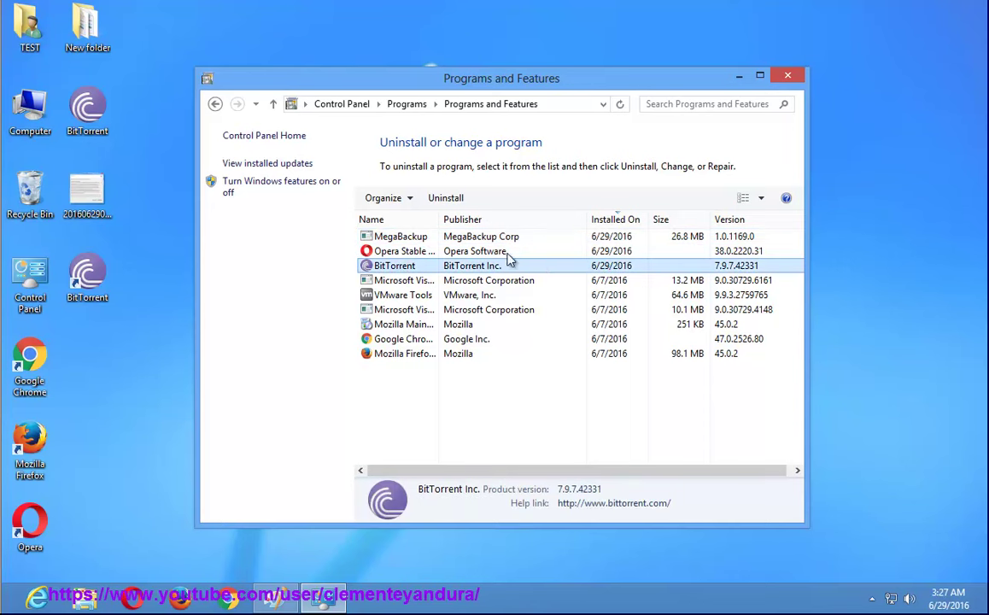
click(447, 198)
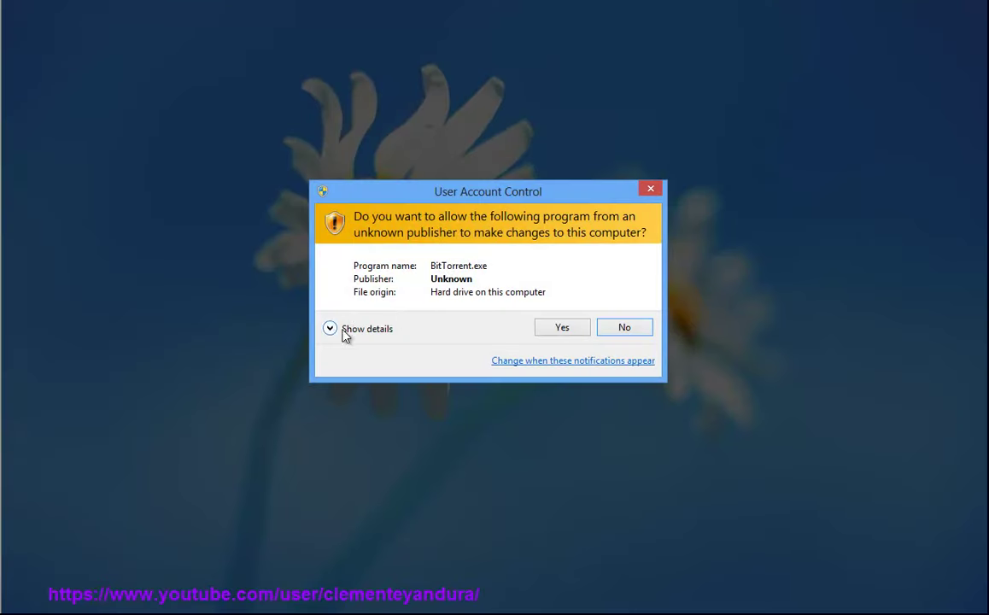
click(345, 333)
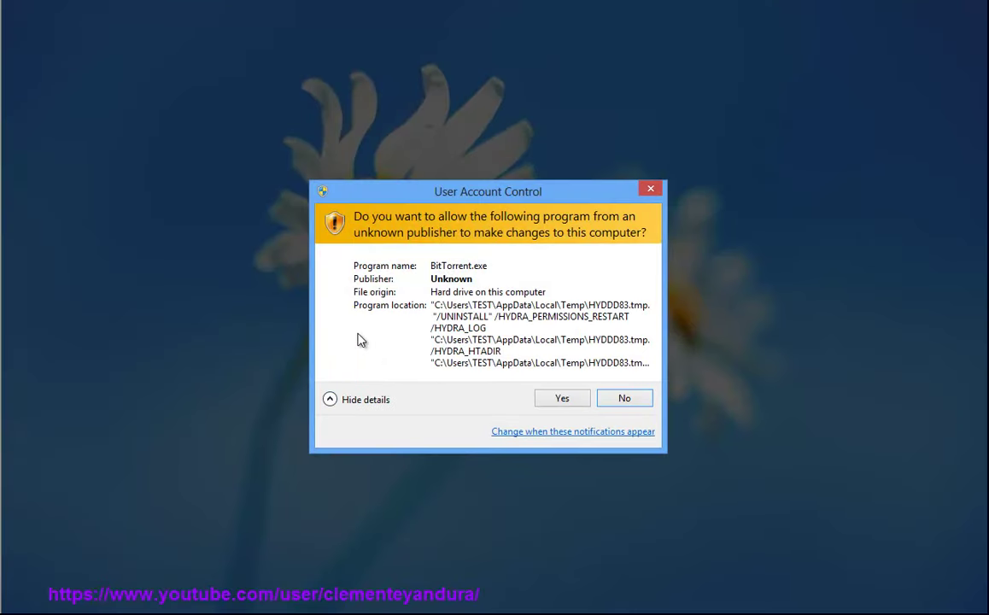
click(562, 402)
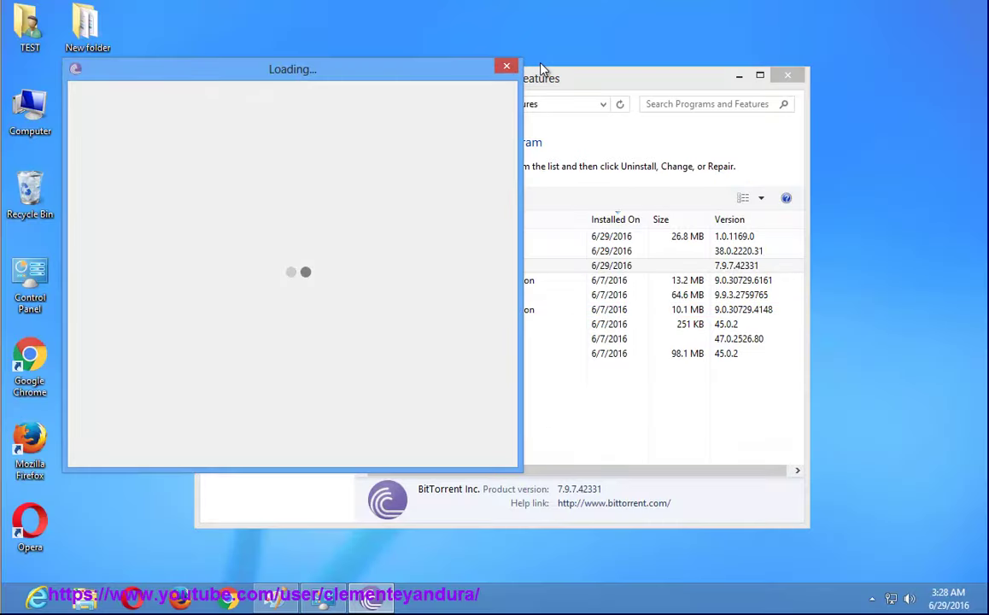
Uninstall BitTorrent with its settings removed, then refresh the installed programs list and close the window.
double_click(584, 70)
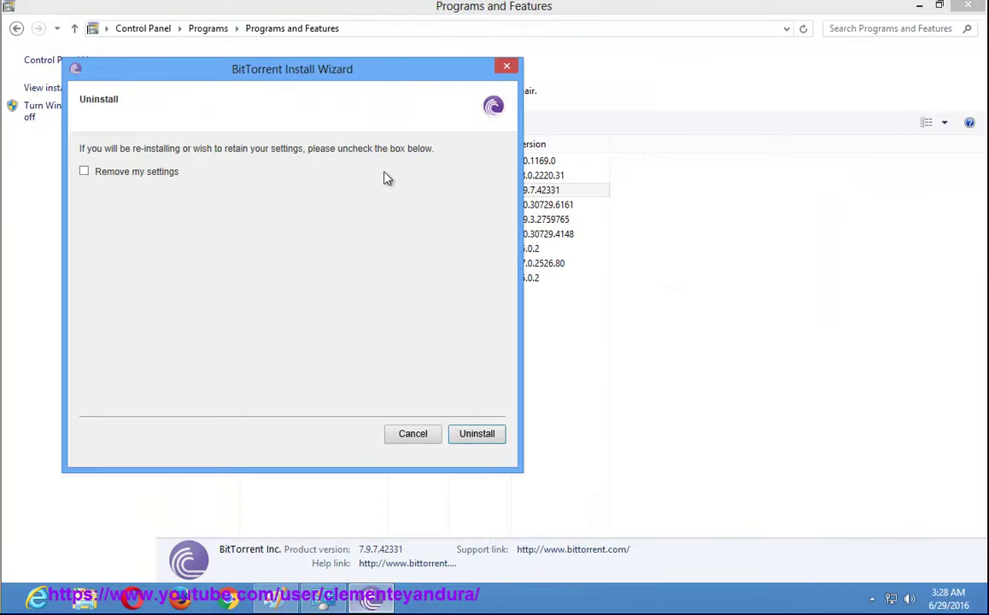
drag(393, 72, 581, 141)
click(341, 241)
click(662, 504)
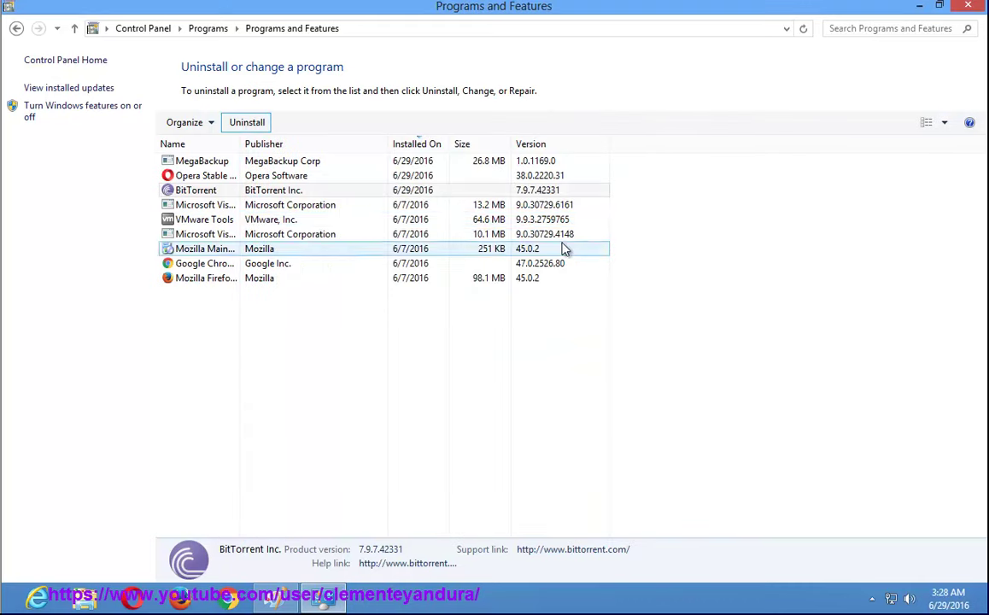
right_click(305, 321)
click(310, 373)
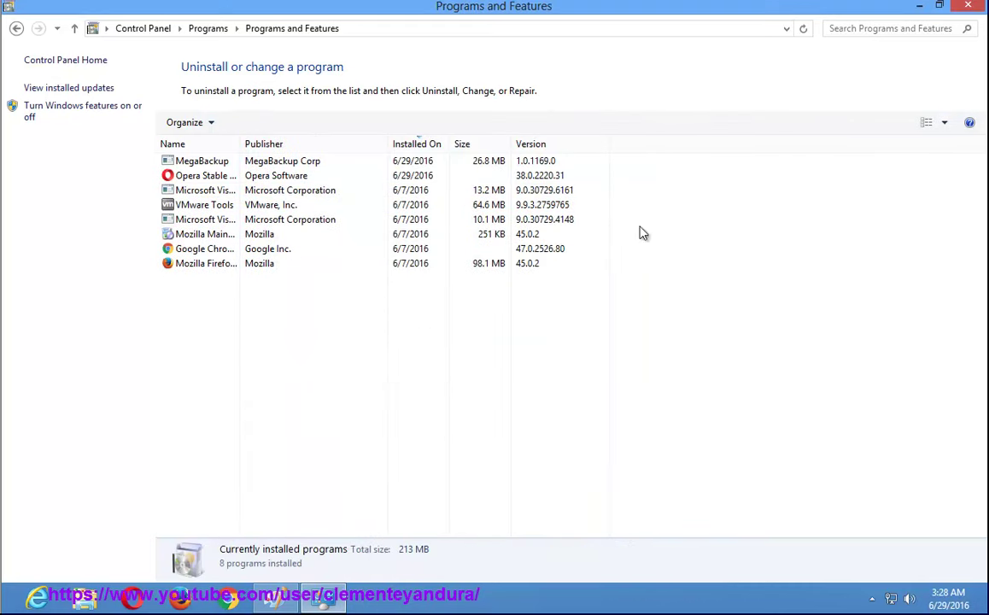
click(969, 7)
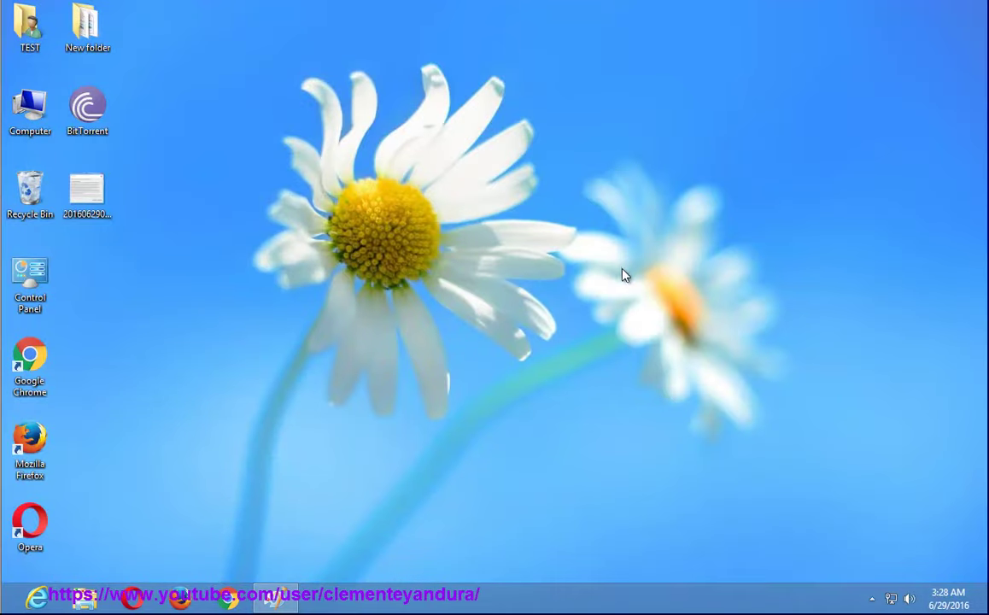
View the system settings pane from the Start screen and return to the desktop.
key(super)
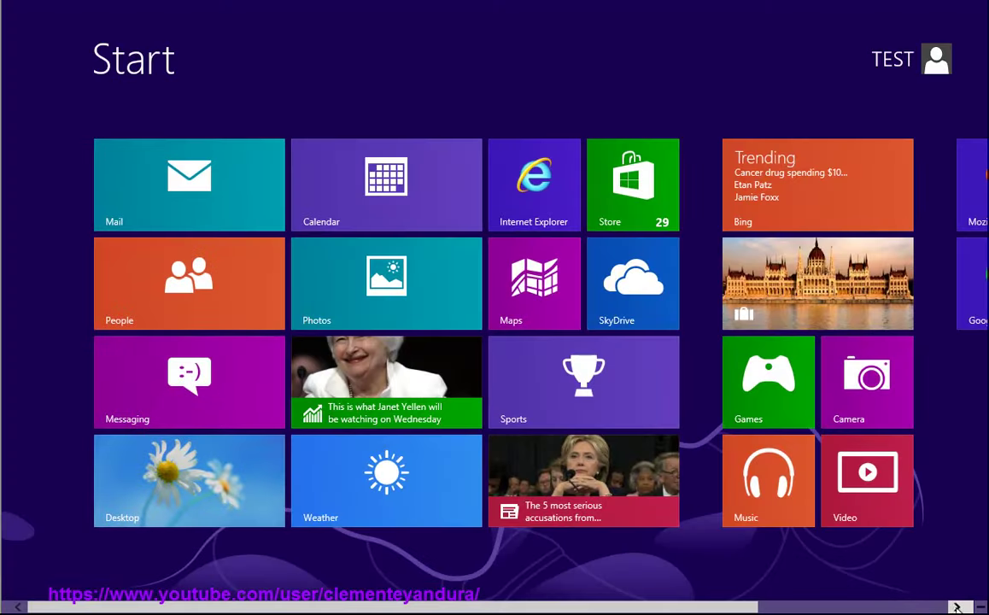
mouse_move(981, 606)
click(956, 459)
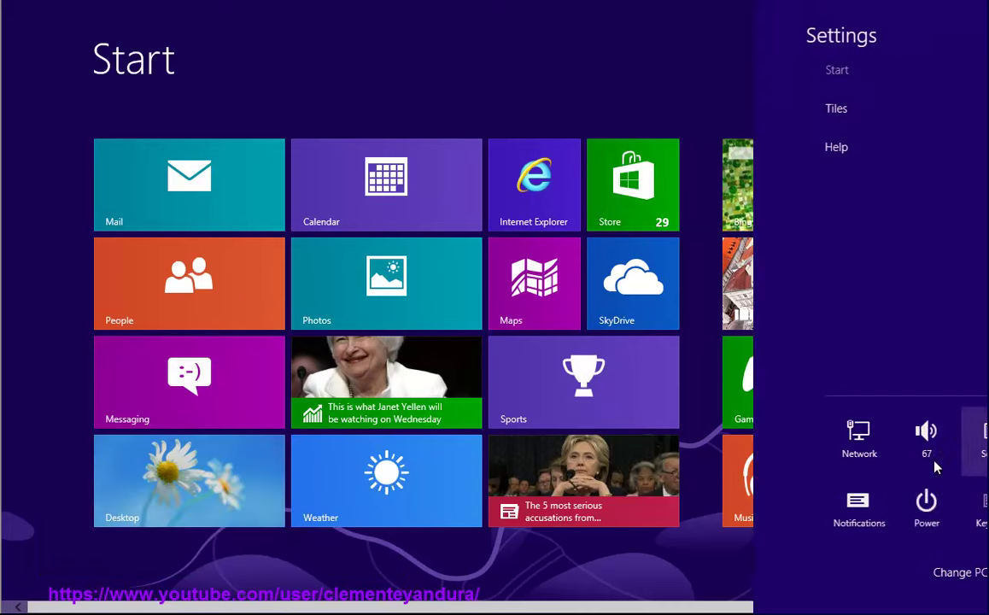
click(853, 516)
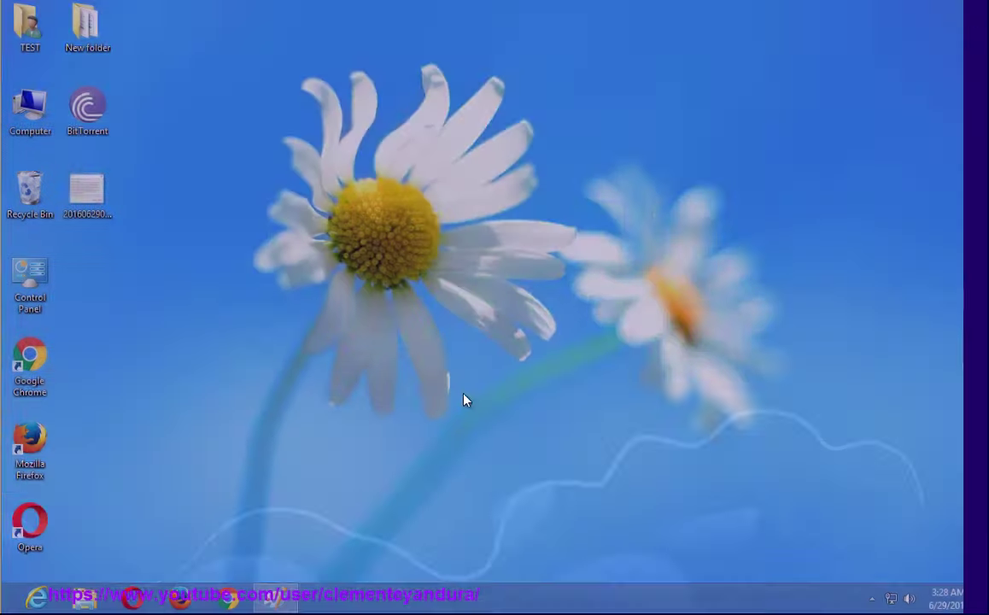
right_click(342, 244)
click(376, 284)
Check the startup programs in the detailed view of Task Manager and minimize it.
right_click(342, 606)
click(376, 550)
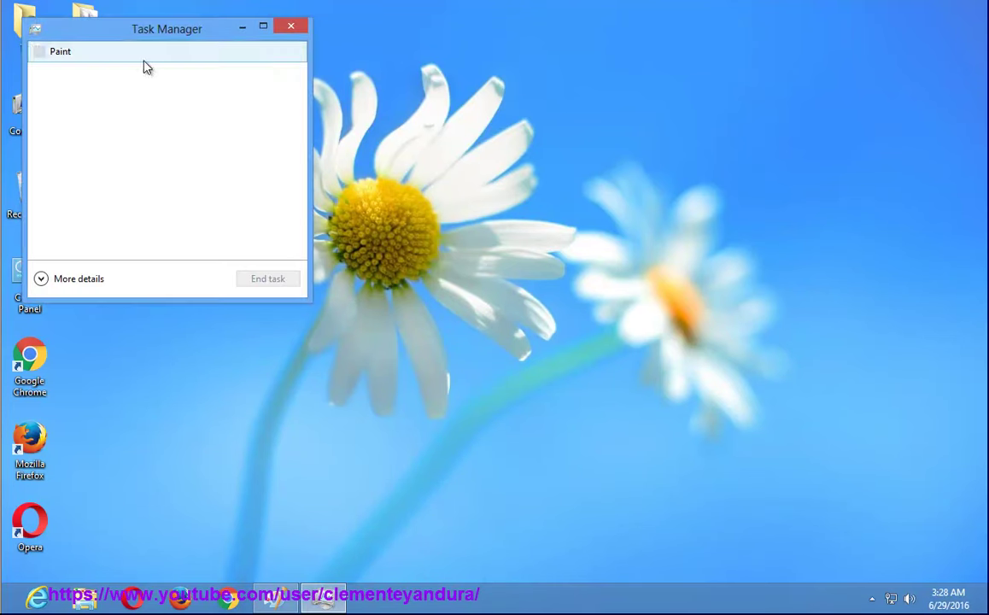
click(69, 279)
click(214, 68)
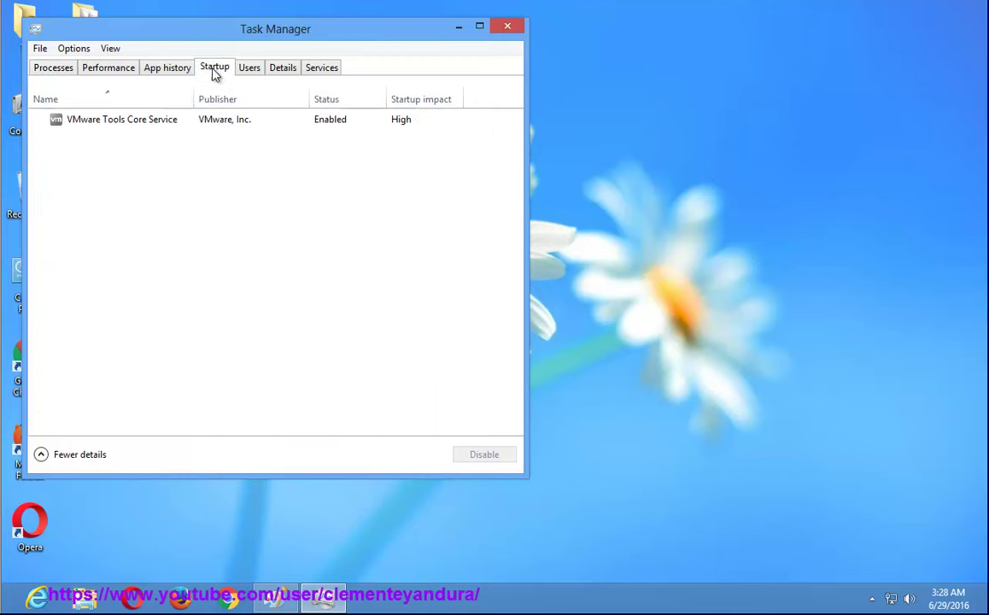
click(459, 29)
Copy the name of the BitTorrent file on the desktop without renaming it.
click(88, 107)
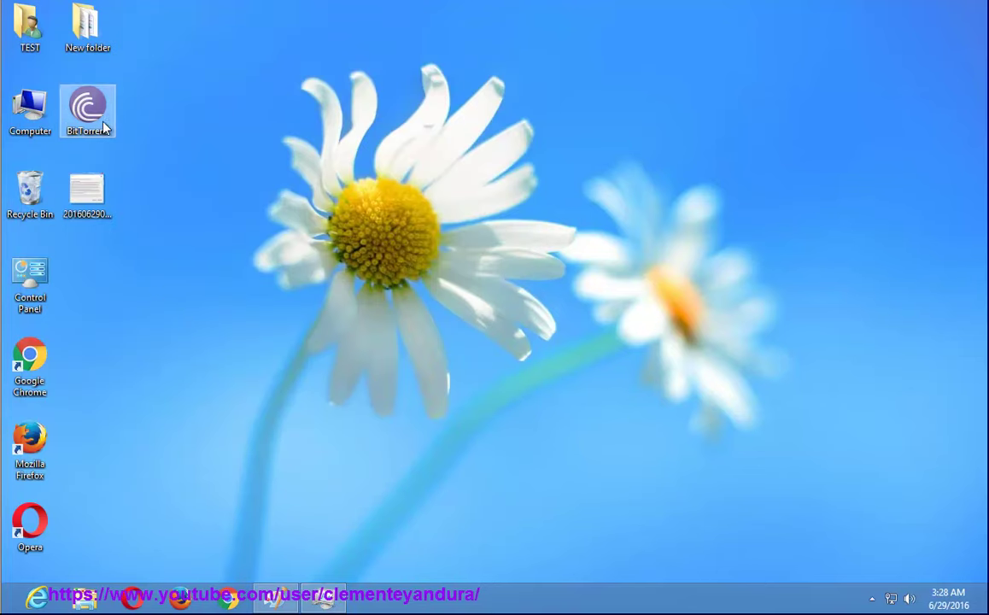
click(88, 131)
key(super+c)
right_click(89, 130)
click(122, 169)
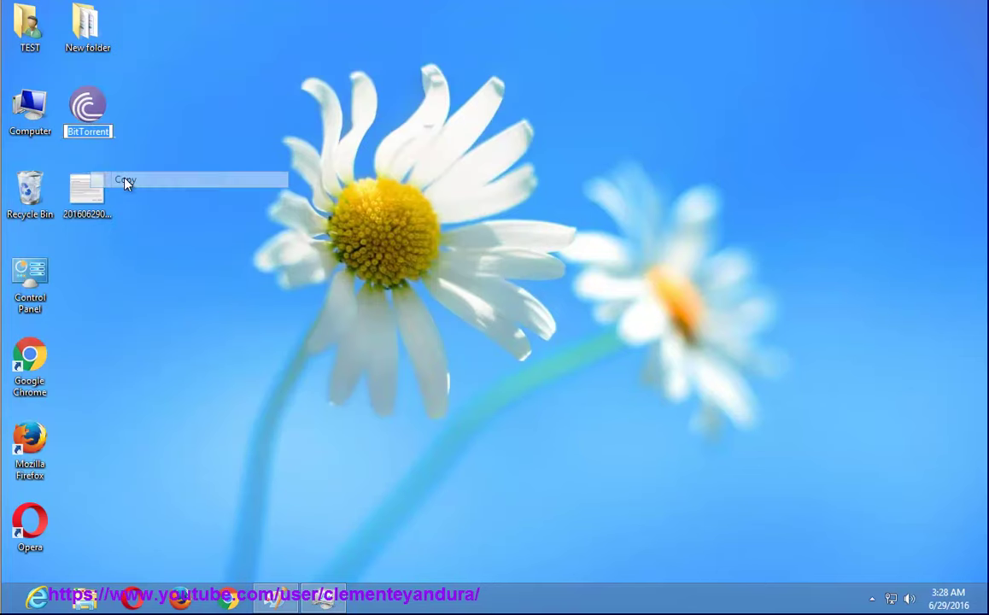
Set Folder Options to show hidden files, folders, and drives, and search Computer for BitTorrent using the copied name.
double_click(30, 109)
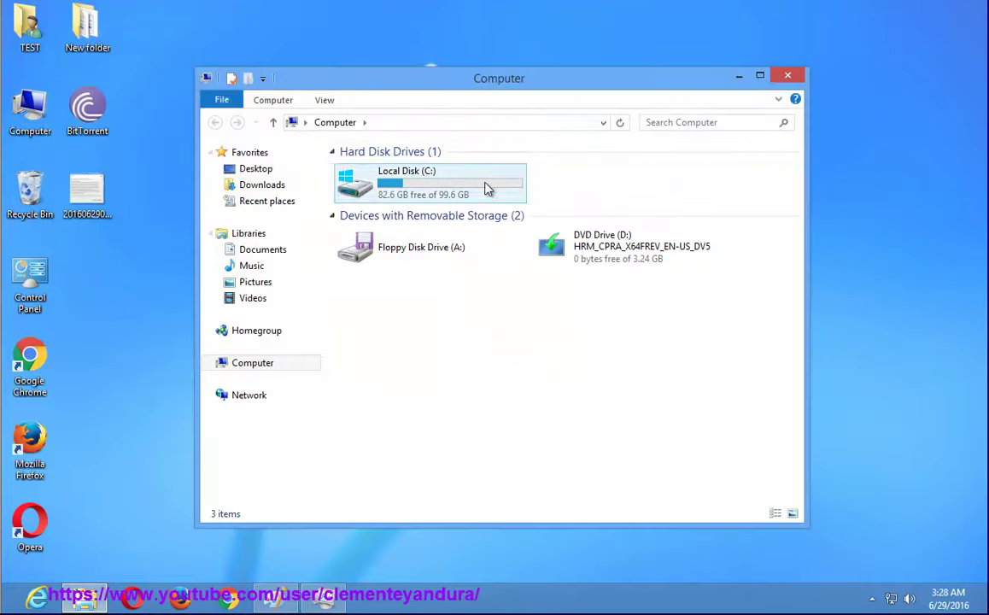
click(326, 101)
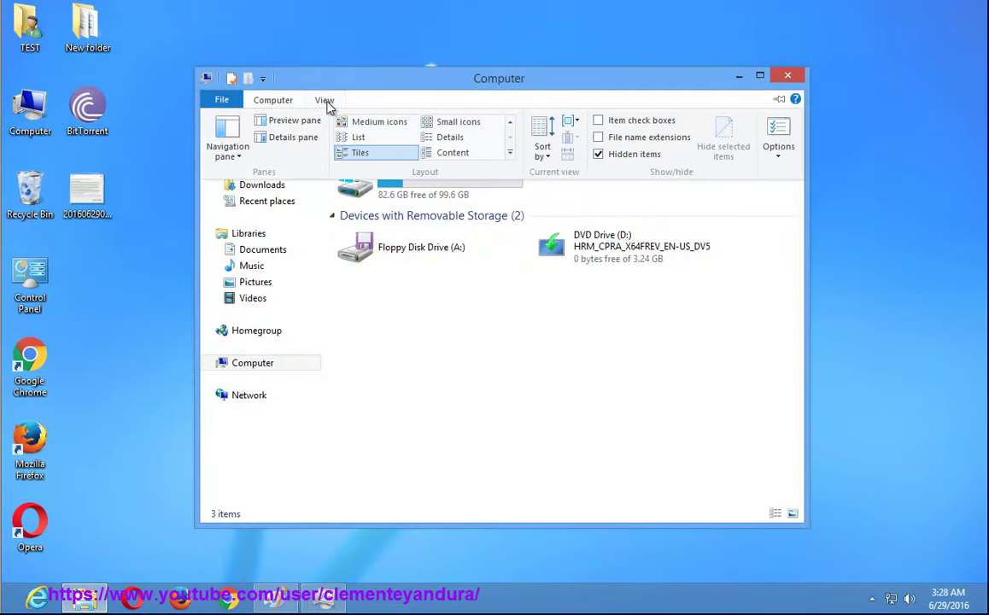
click(787, 136)
click(275, 188)
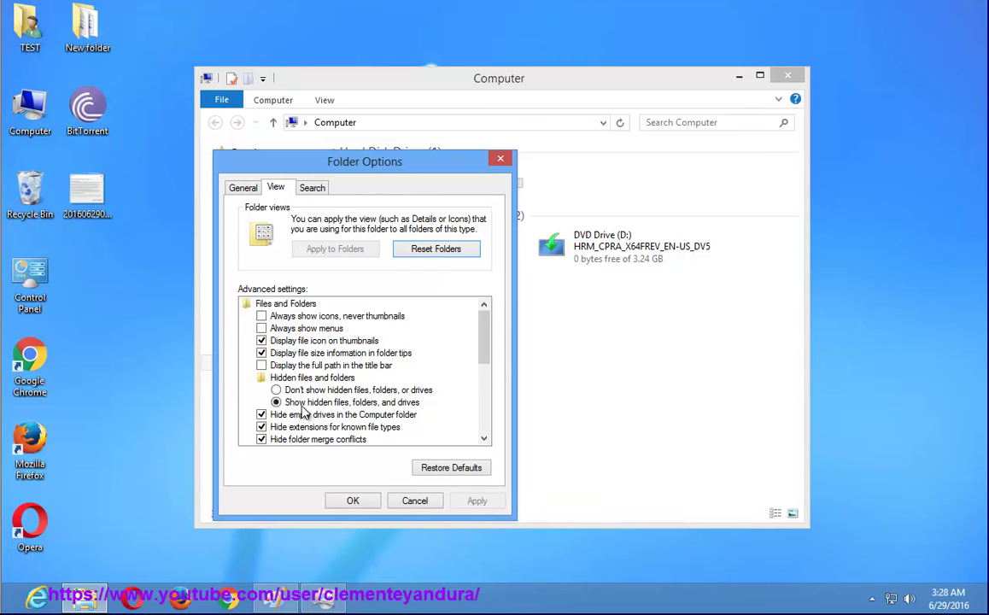
click(302, 404)
click(353, 501)
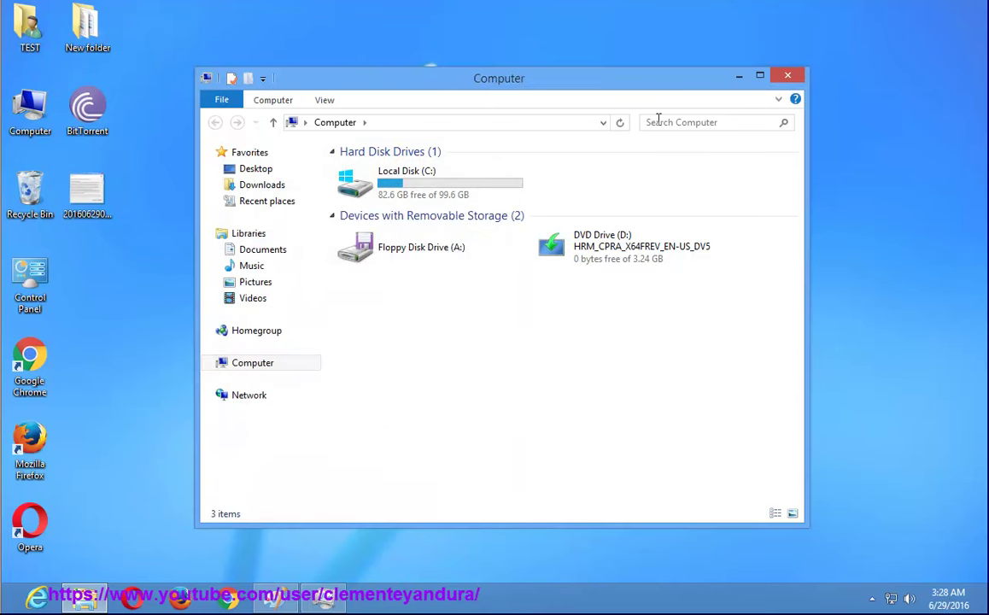
right_click(643, 122)
click(678, 163)
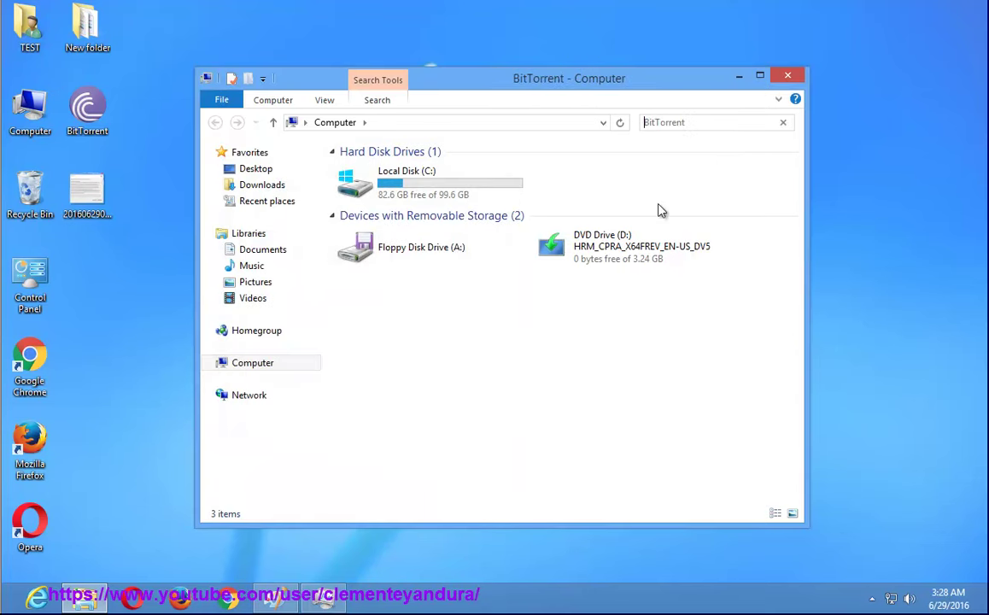
Open Registry Editor with REGEDIT, approve the elevation request, and search the registry for BitTorrent.
key(super+r)
text(RE)
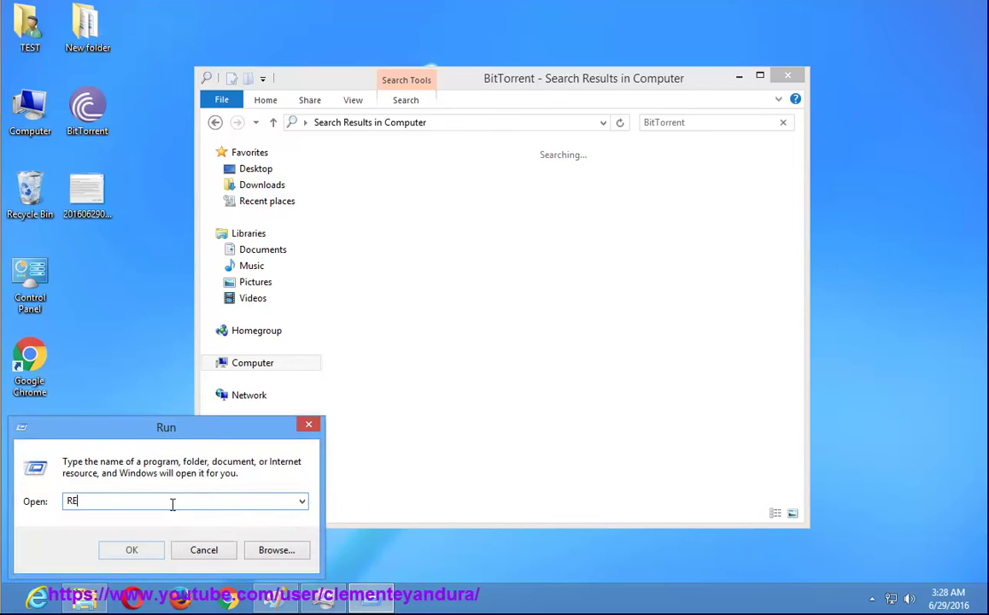
text(GEDIT)
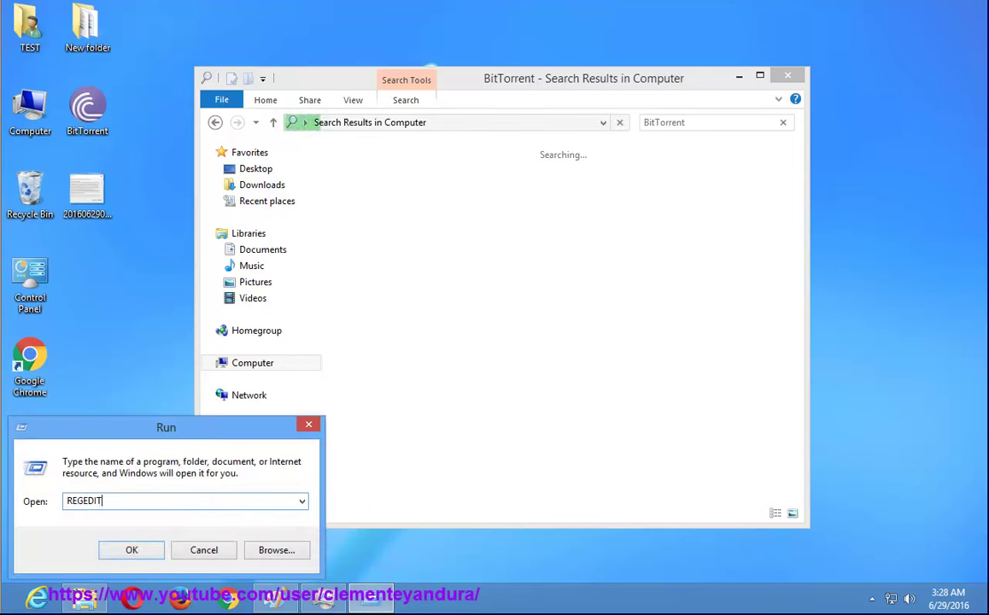
key(Return)
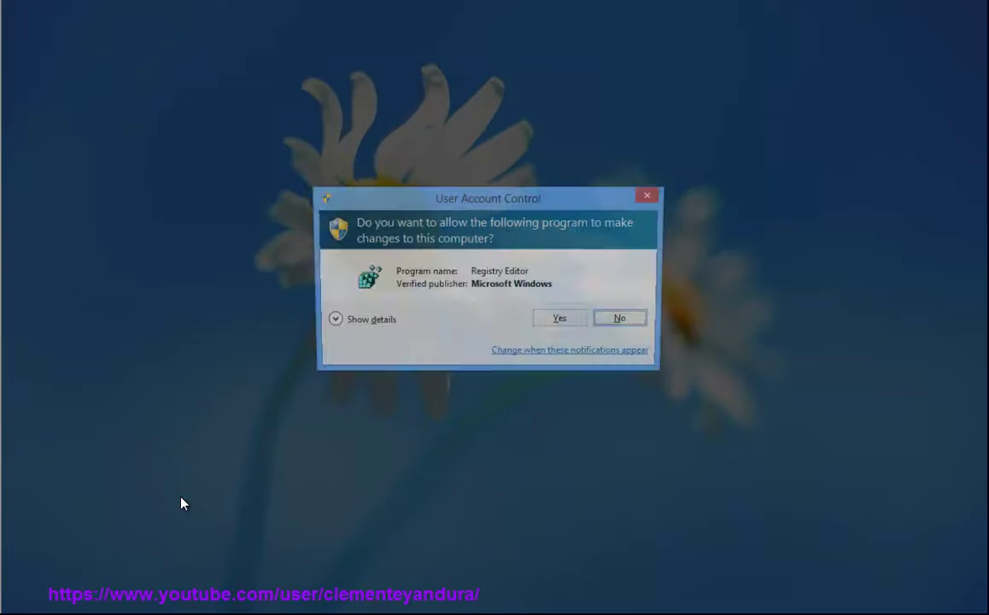
key(Return)
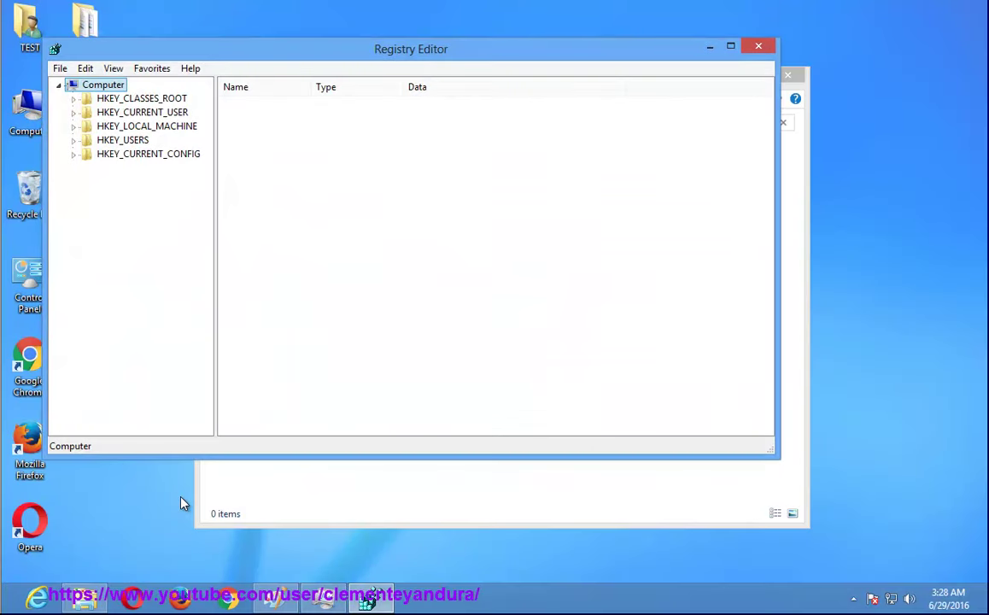
key(ctrl+f)
text(BitTorrent)
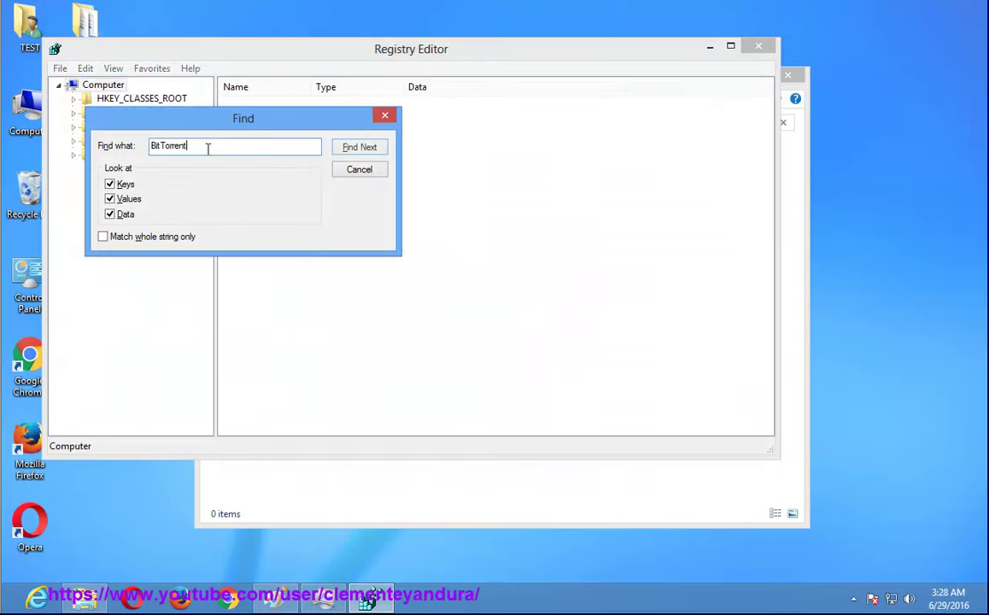
click(338, 151)
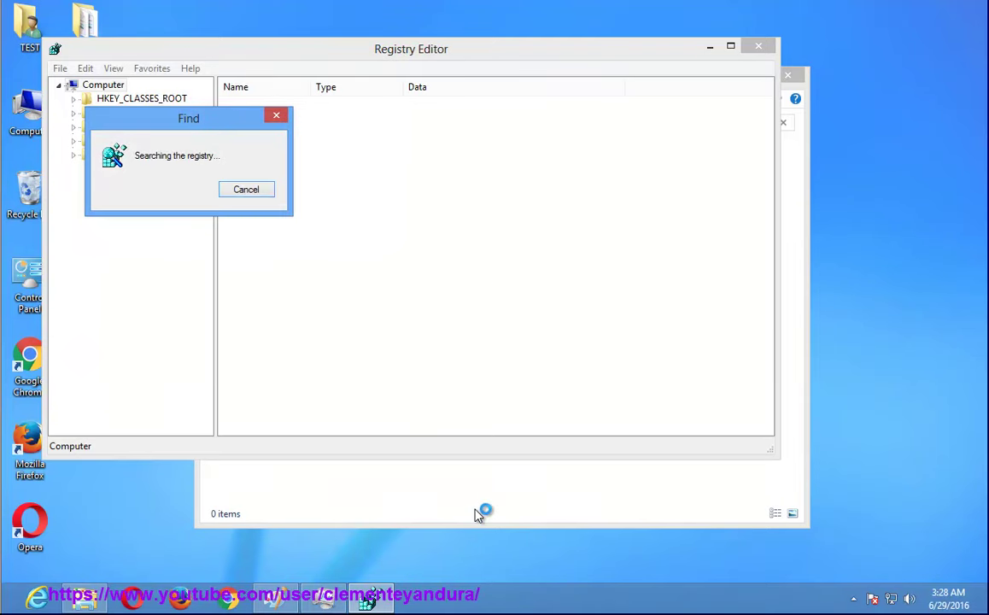
click(479, 515)
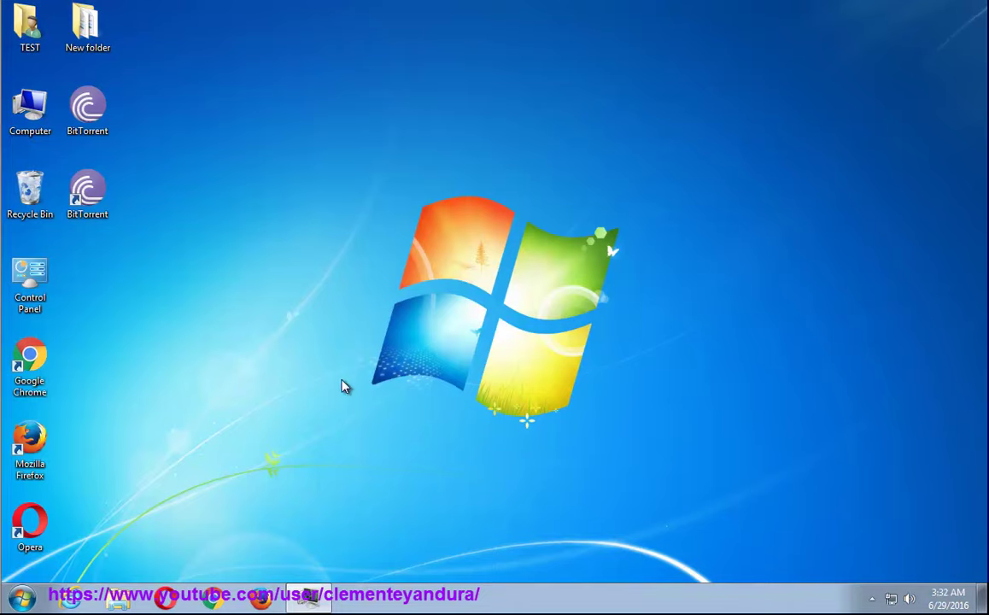
Open the installed programs list from Control Panel, select BitTorrent, and narrow the Name column so the other columns fit.
click(13, 604)
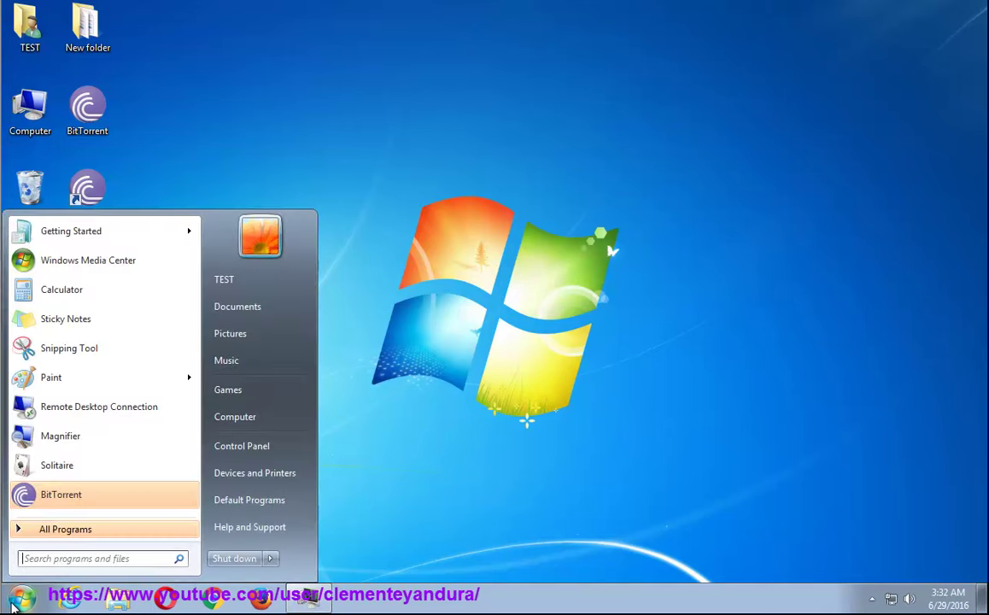
click(64, 529)
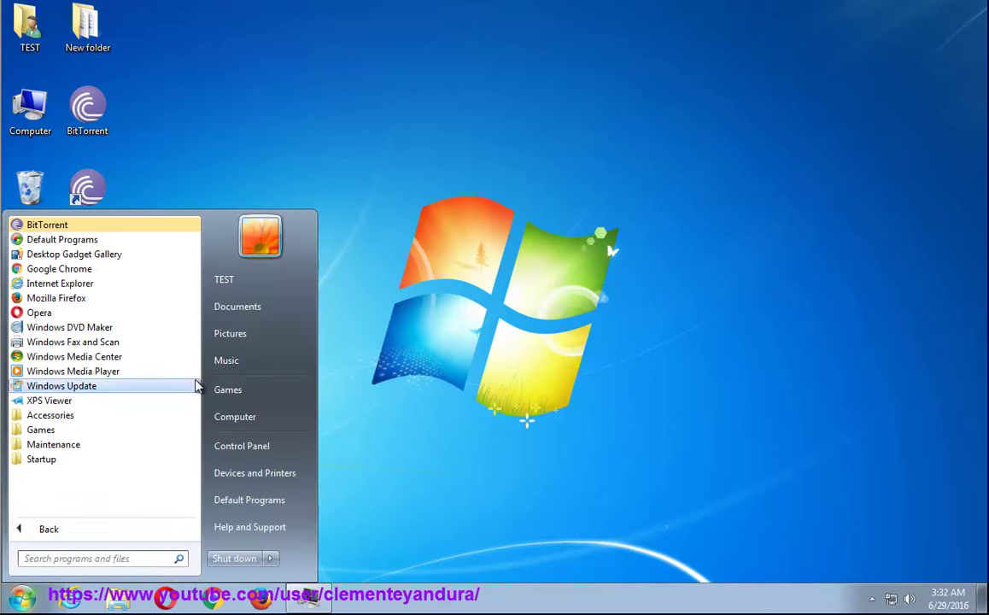
click(263, 447)
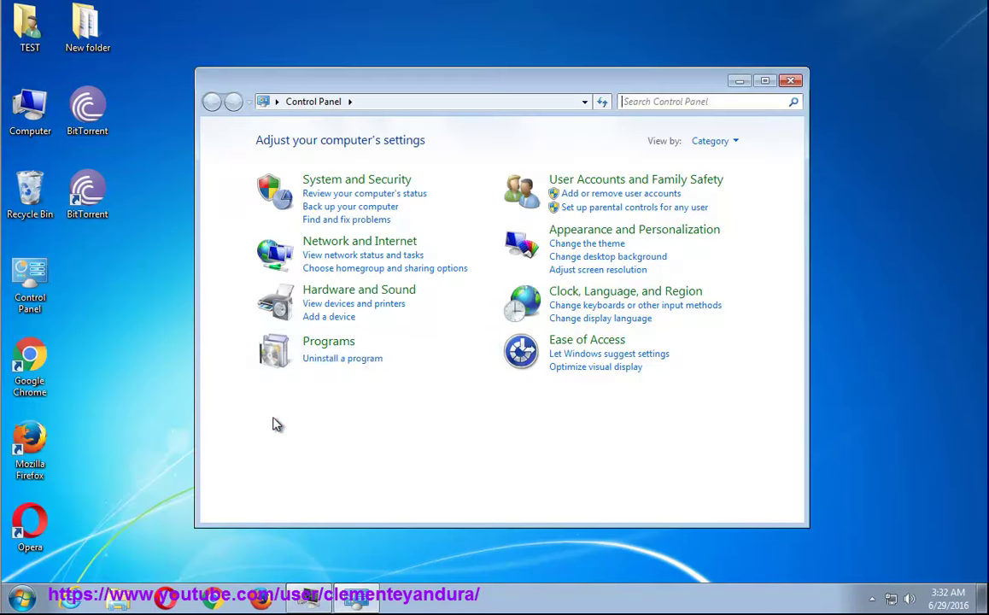
click(364, 367)
click(406, 235)
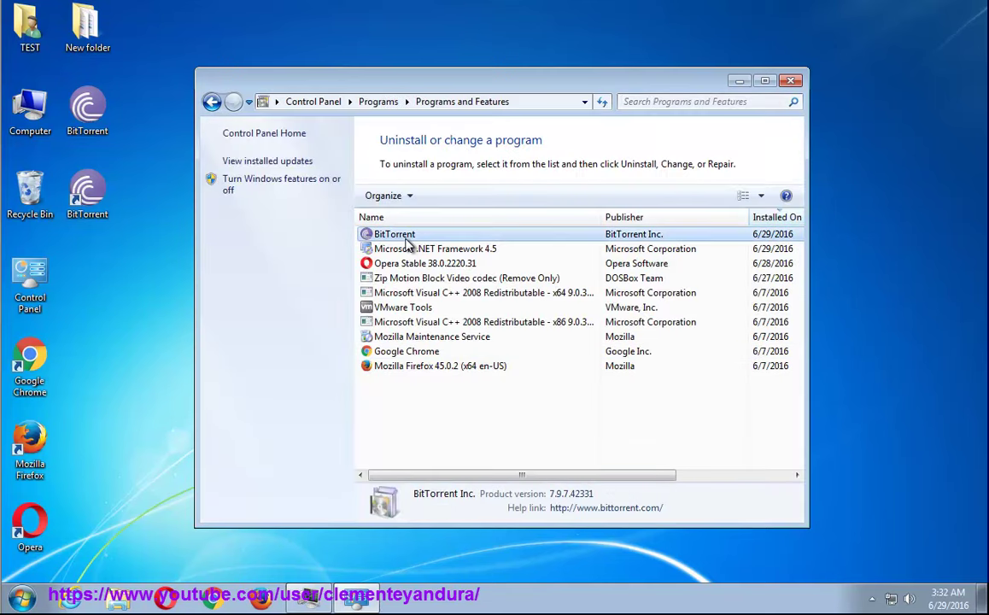
drag(602, 219, 435, 219)
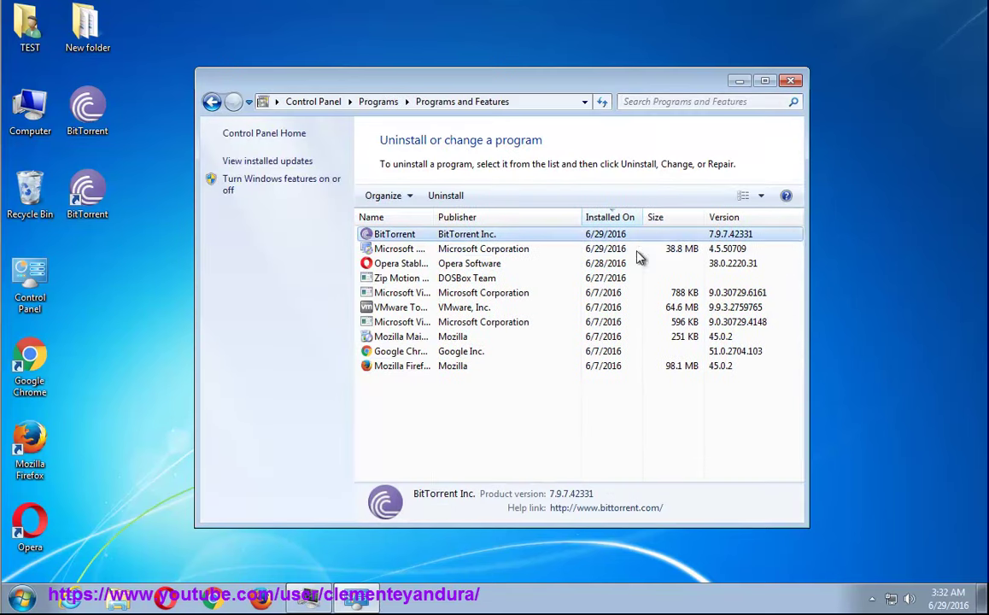
Uninstall BitTorrent with Remove my settings checked, expanding the User Account Control details before allowing it.
click(450, 196)
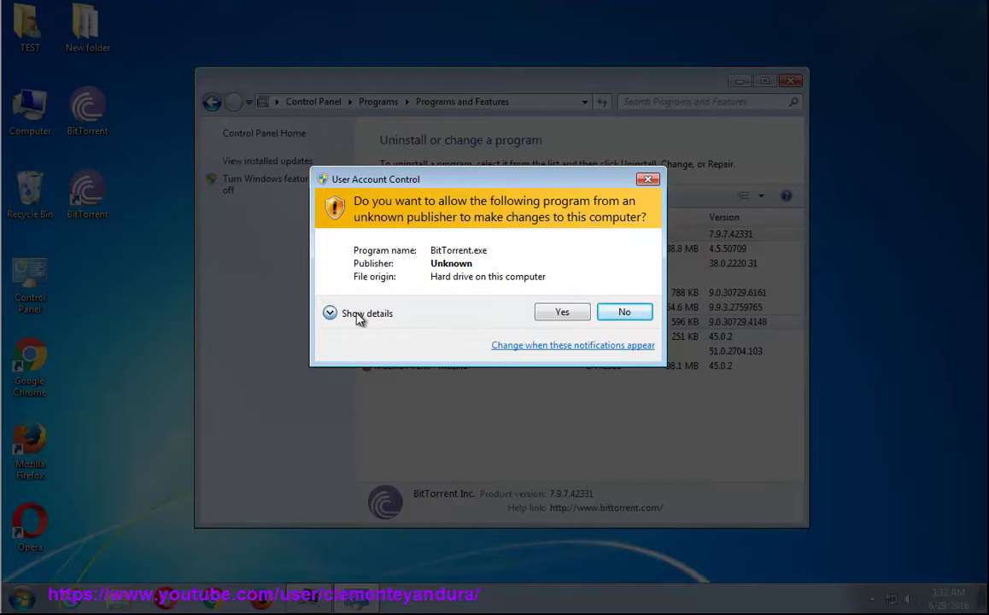
click(359, 320)
click(563, 384)
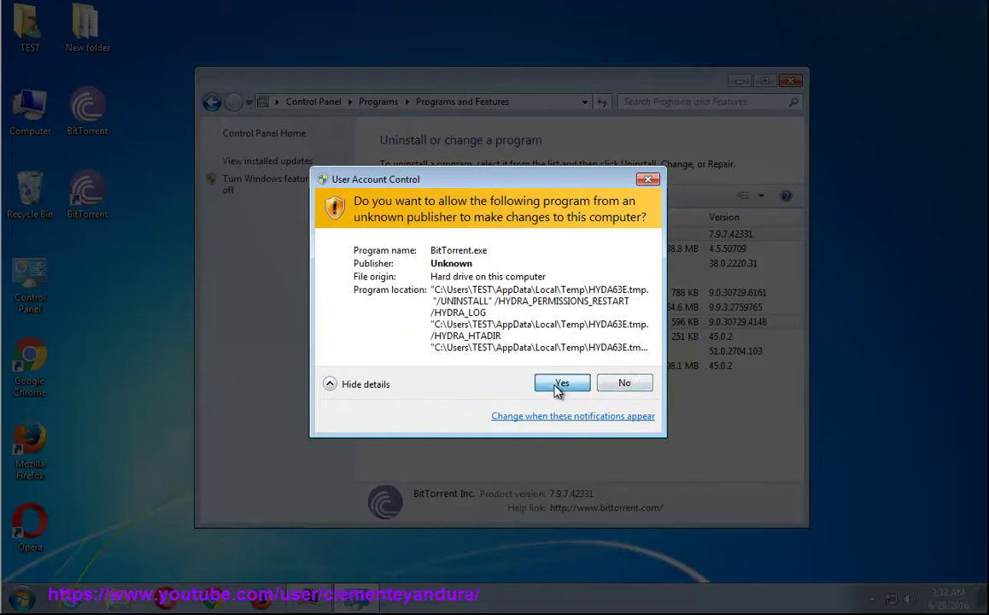
click(739, 80)
drag(237, 57, 469, 92)
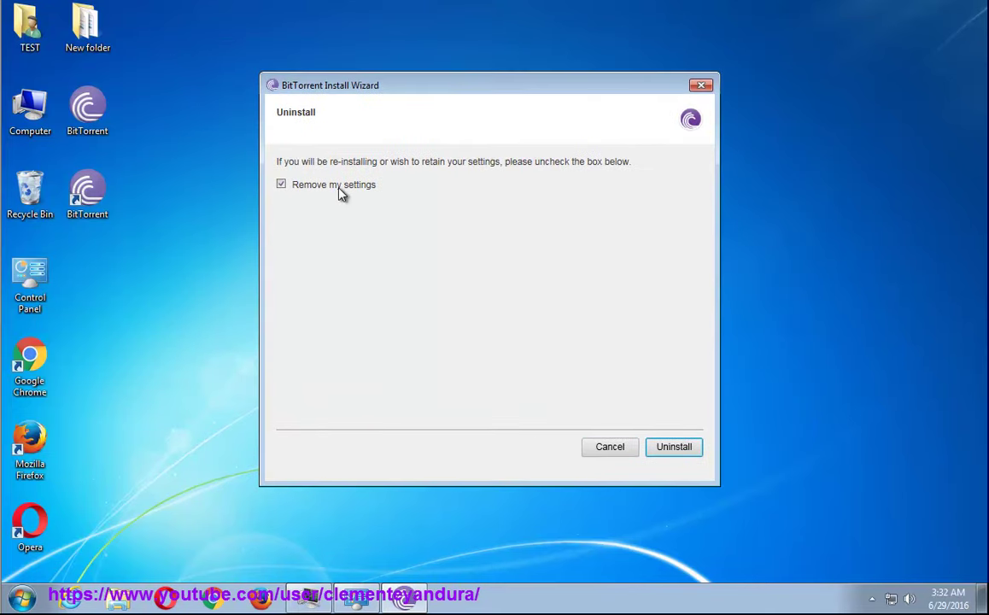
click(673, 460)
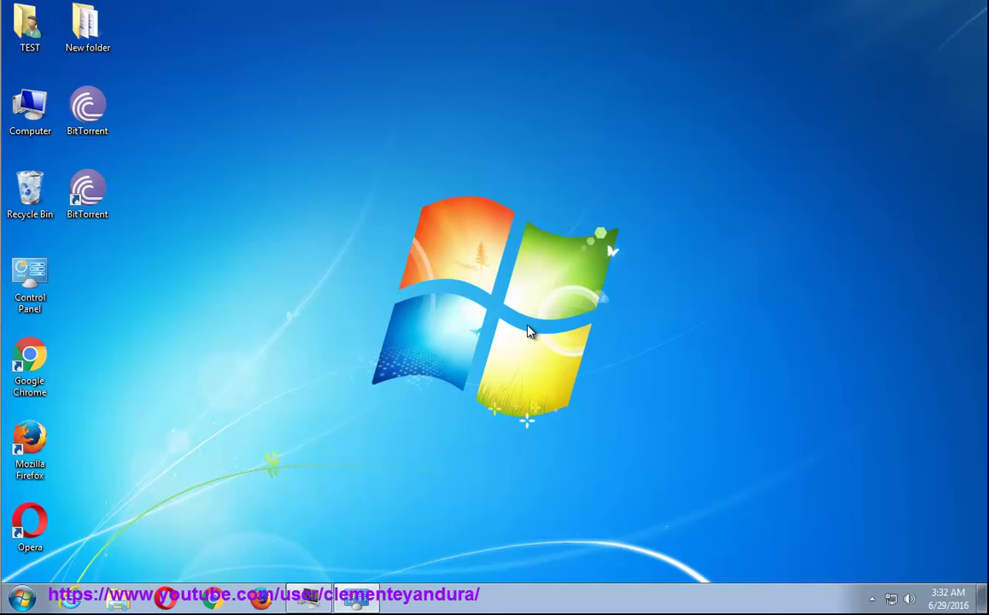
Check the Start menu for leftover BitTorrent entries, refresh the installed programs list, and close Programs and Features.
click(871, 598)
click(23, 598)
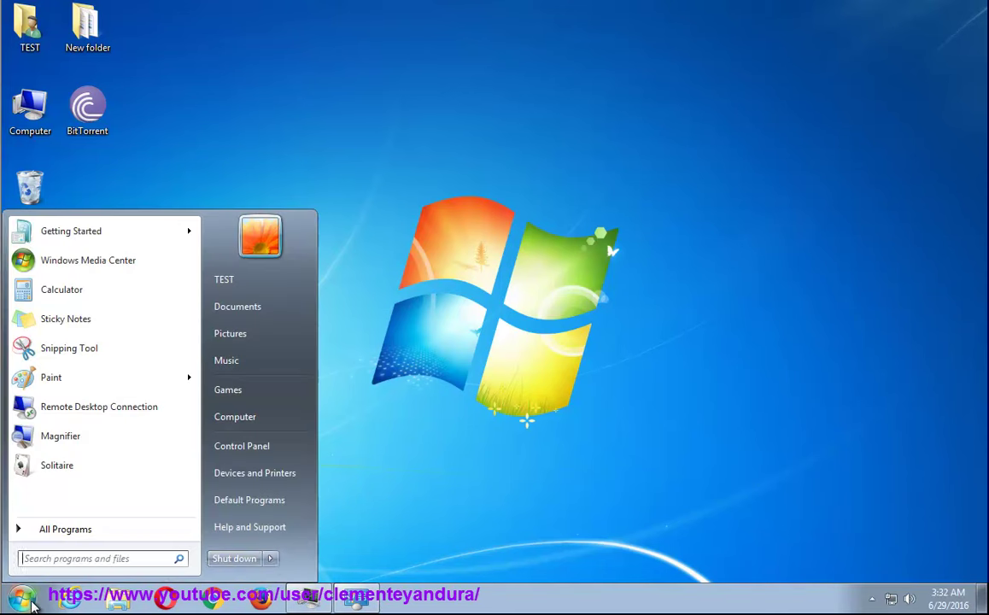
click(269, 557)
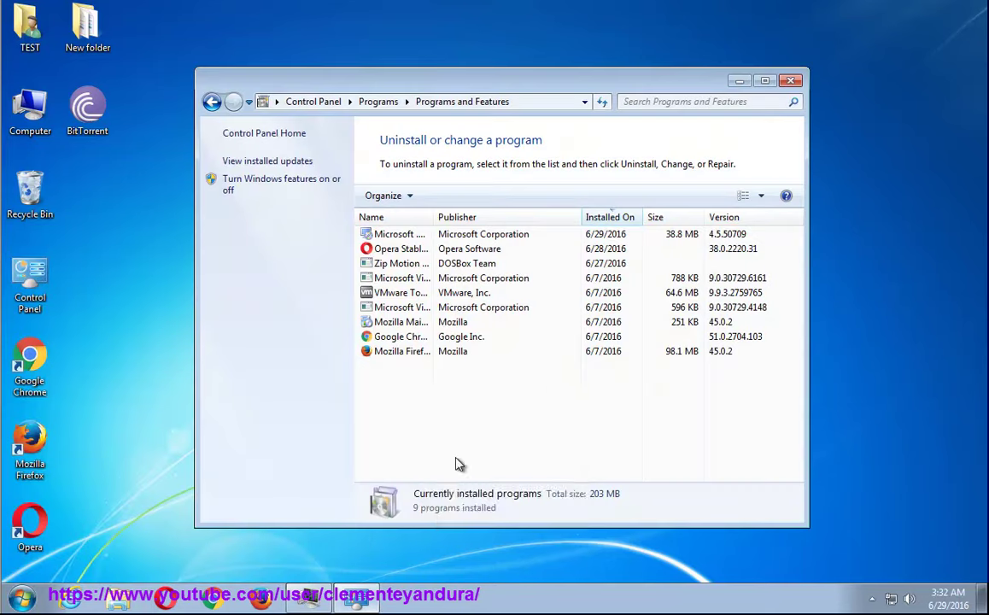
right_click(430, 407)
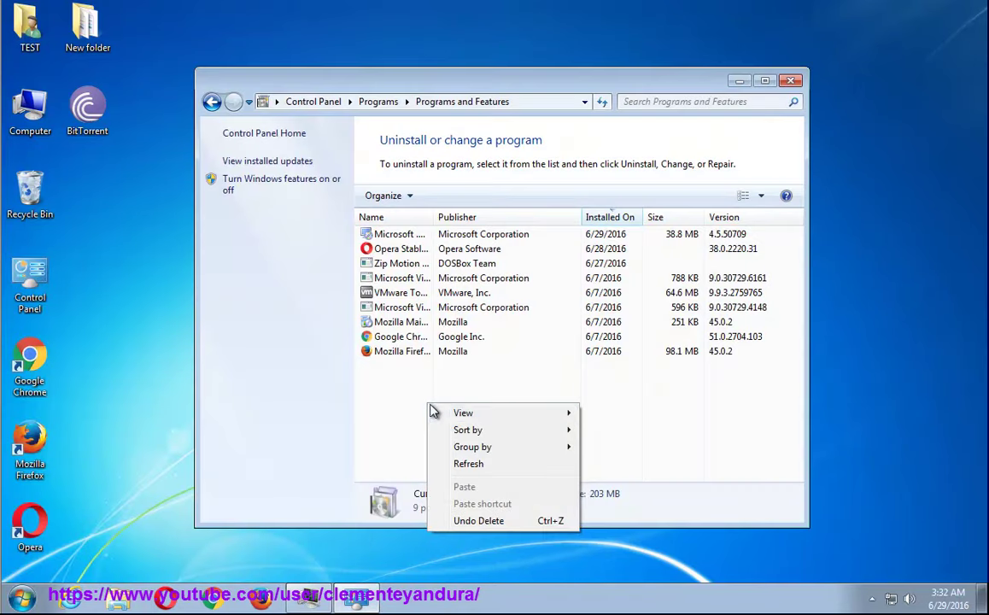
click(459, 469)
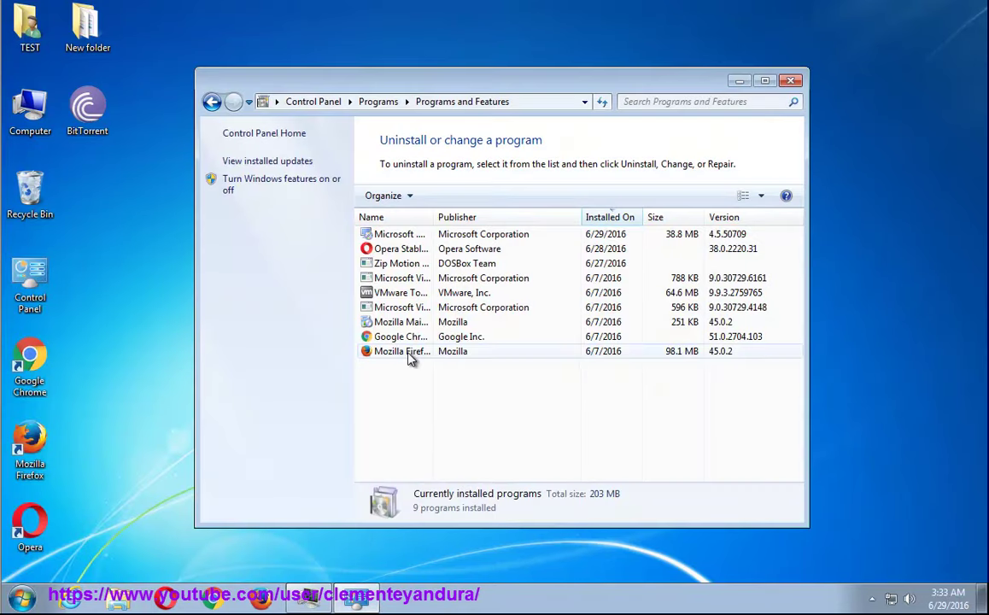
click(791, 81)
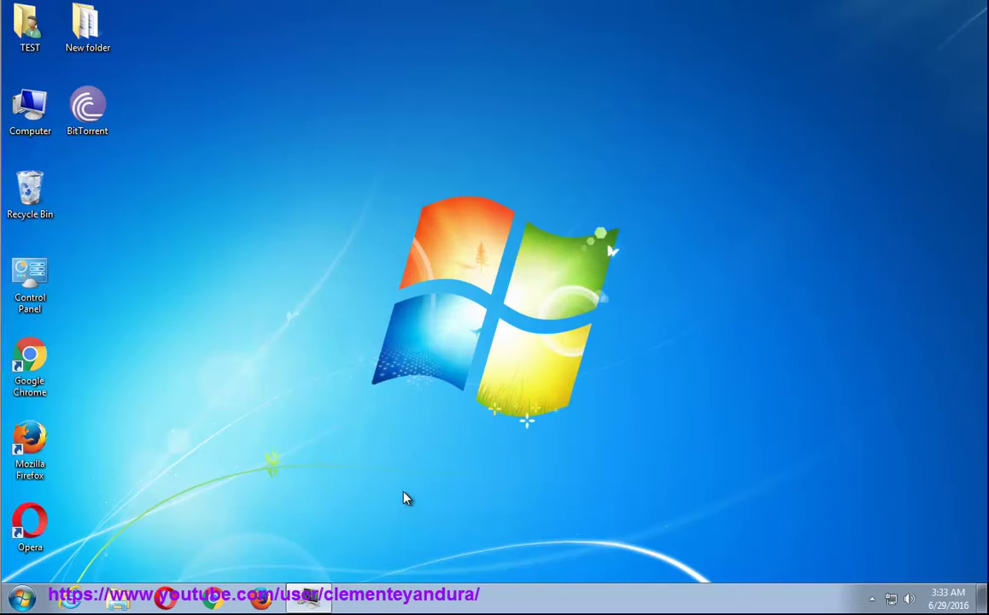
Run MSCONFIG, check the startup items in System Configuration, and leave it without changes.
key(super+r)
text(MS)
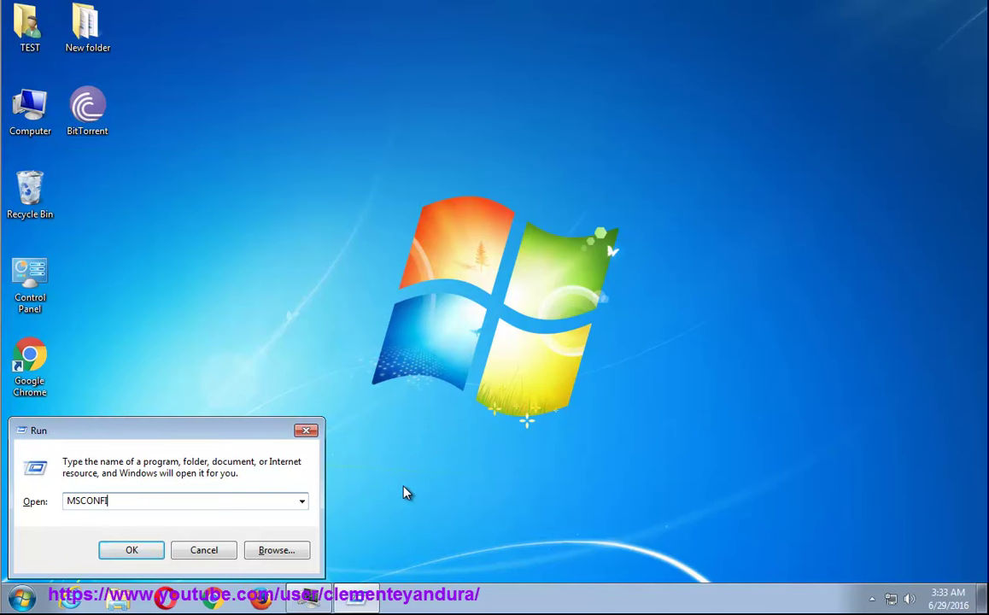
text(CONFIG)
key(Return)
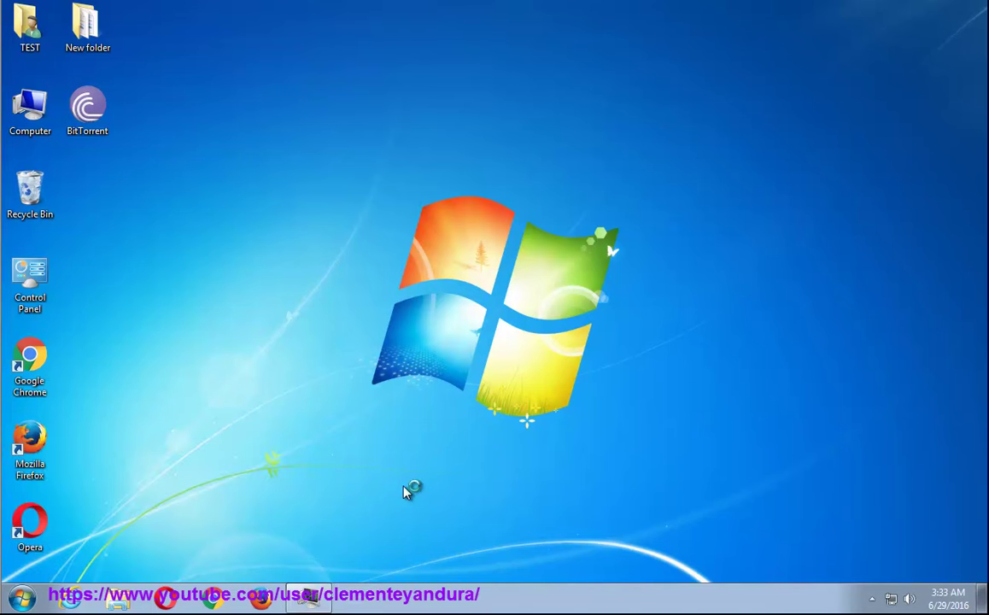
click(409, 178)
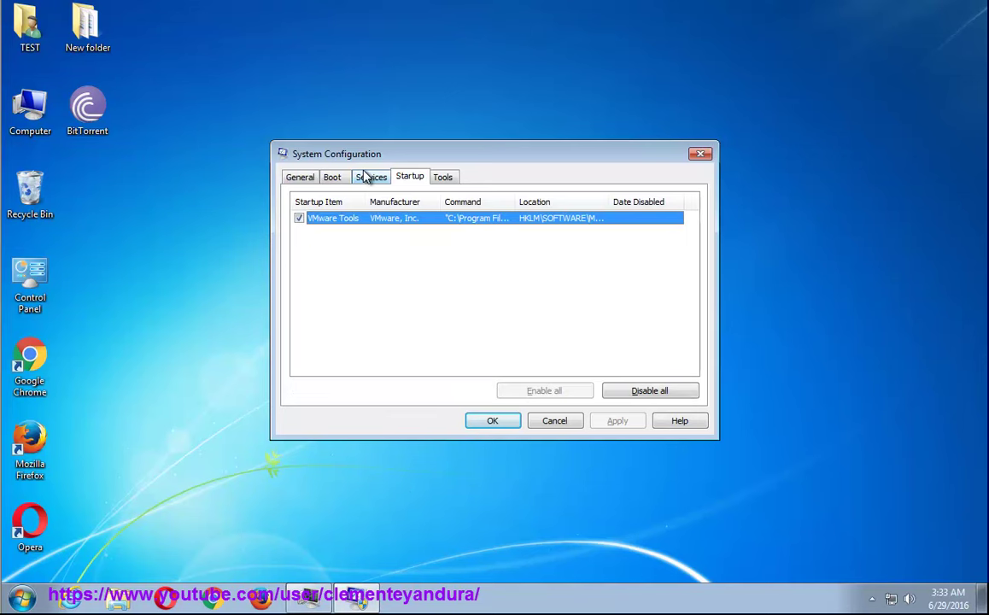
click(553, 421)
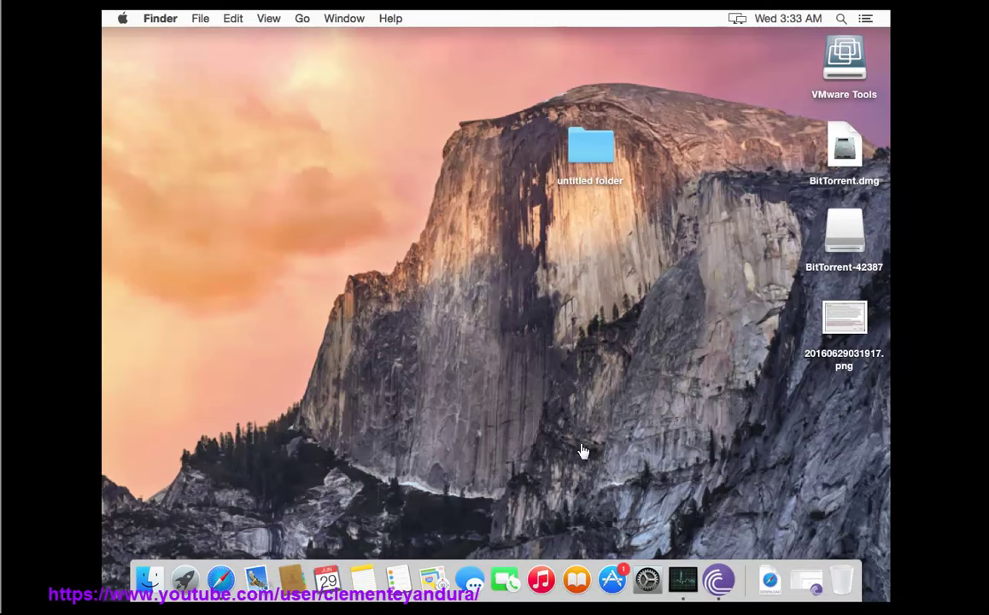
On the Mac desktop, view the 20160629031917.png image of the bundled extensions offer and minimize it.
double_click(862, 362)
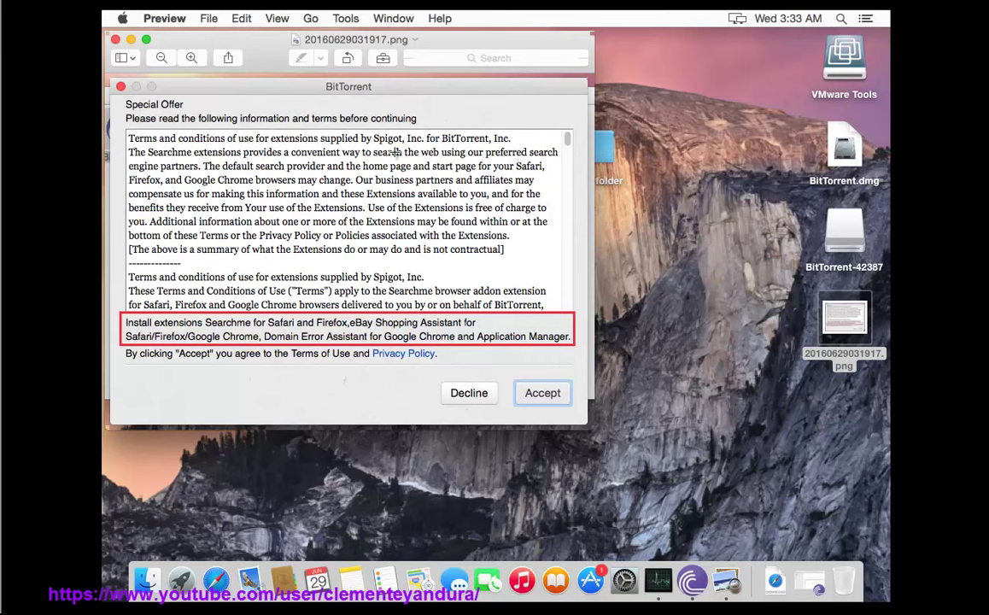
click(131, 40)
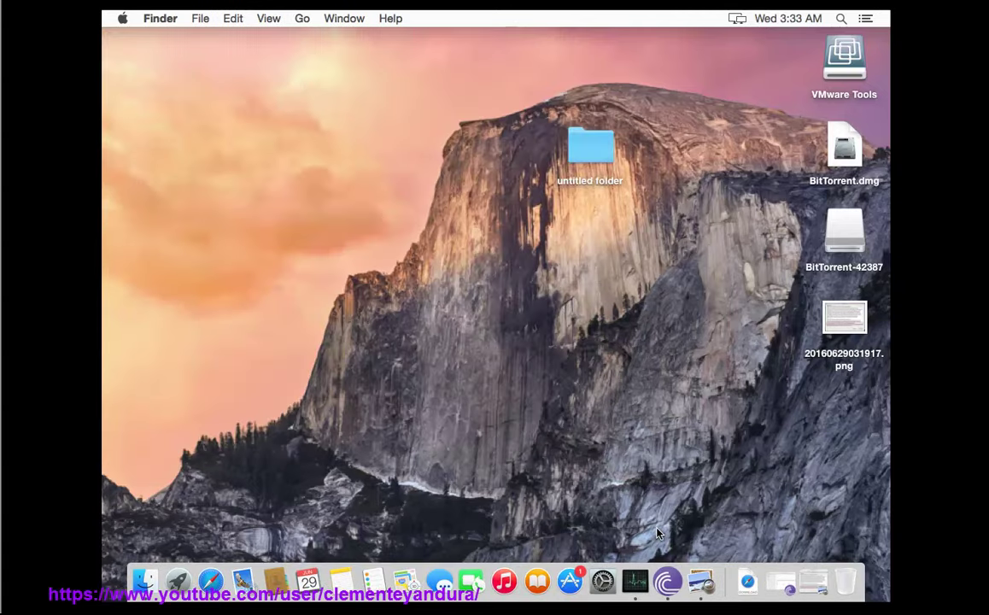
Quit the running BitTorrent application on the Mac and confirm quitting.
right_click(668, 582)
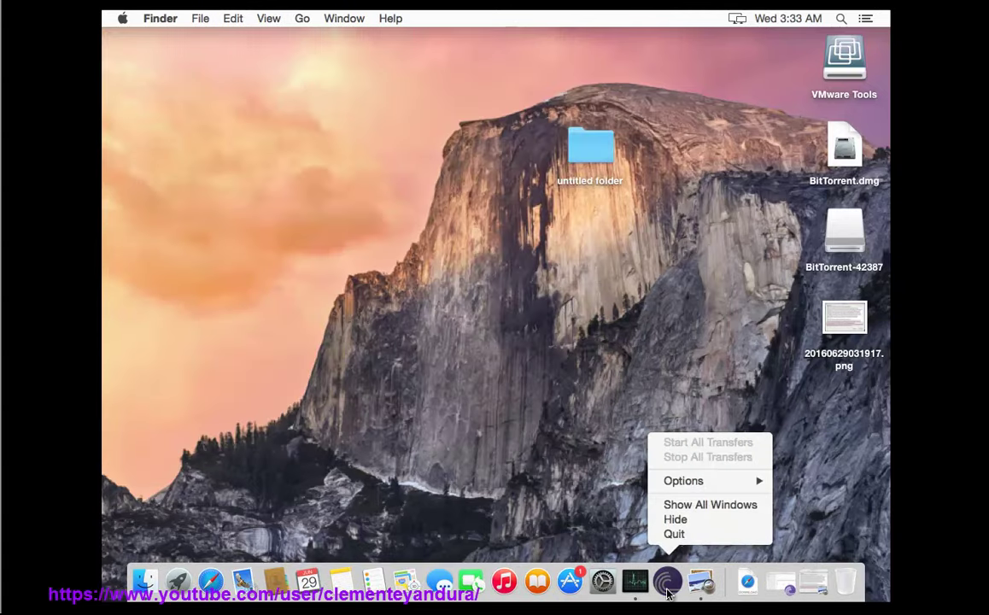
click(726, 535)
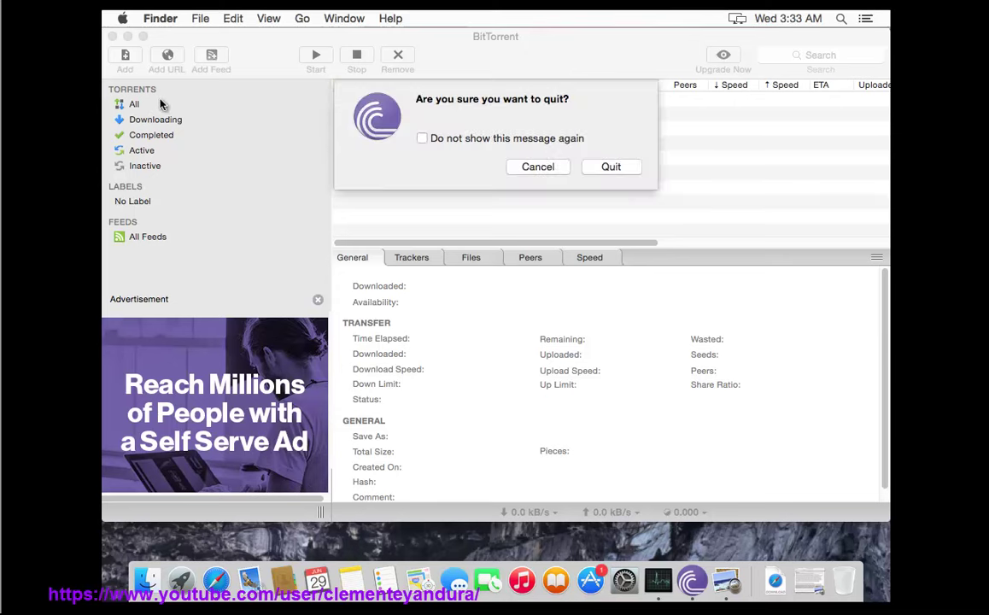
click(509, 145)
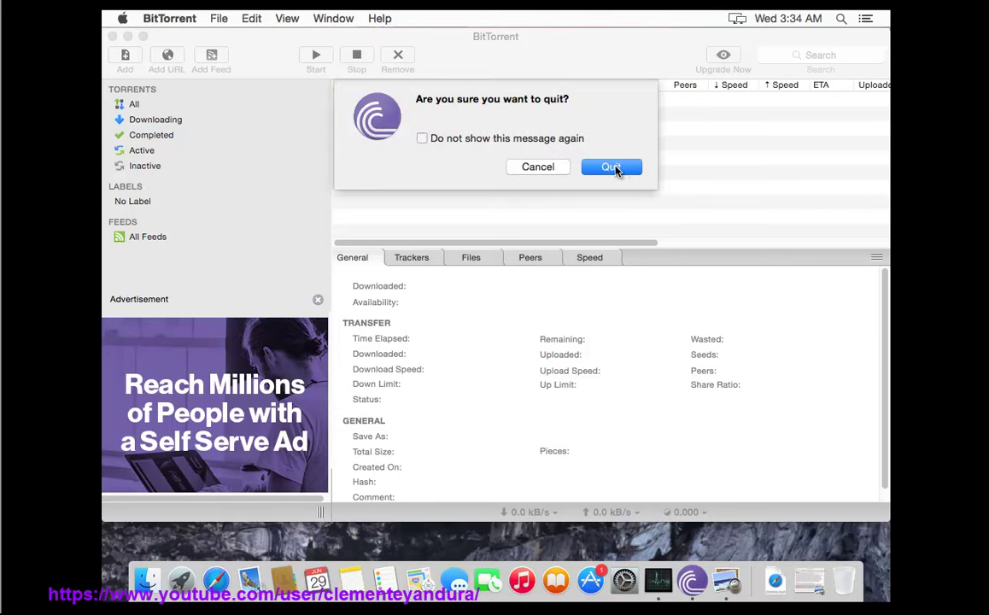
click(618, 168)
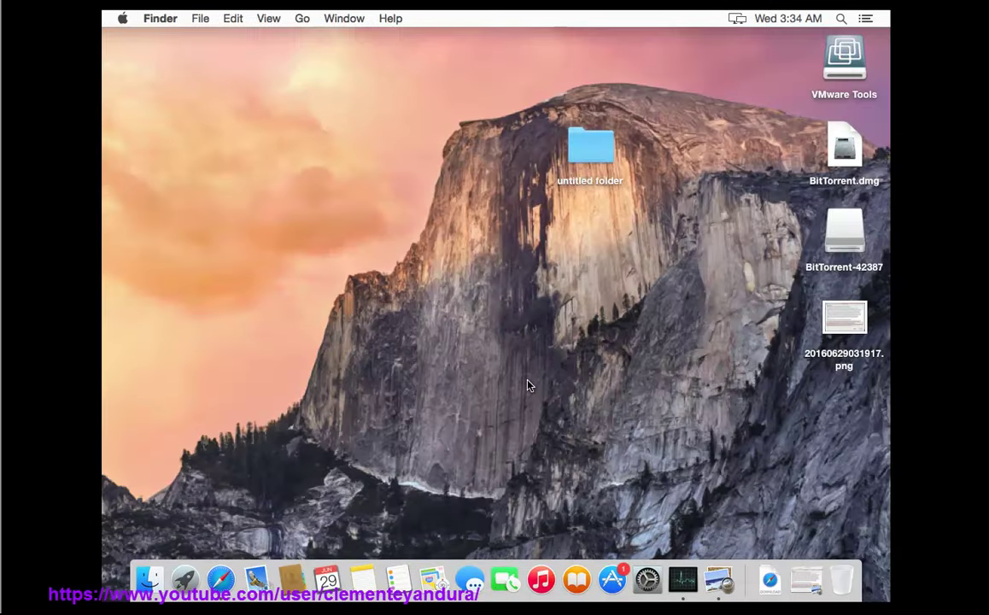
Check Activity Monitor's process list for any BitTorrent processes still running, then close its window.
click(683, 581)
click(311, 208)
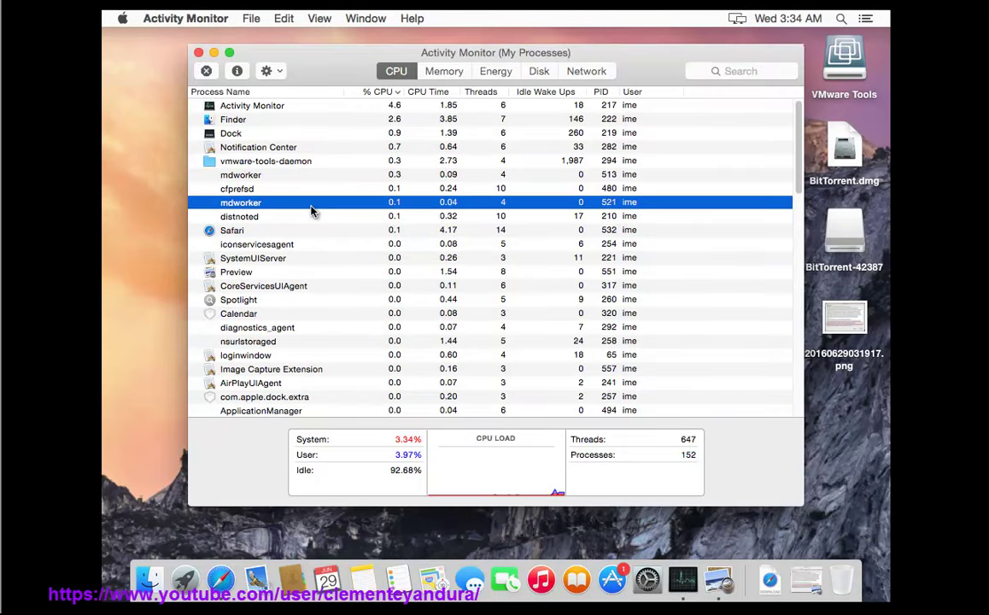
key(b)
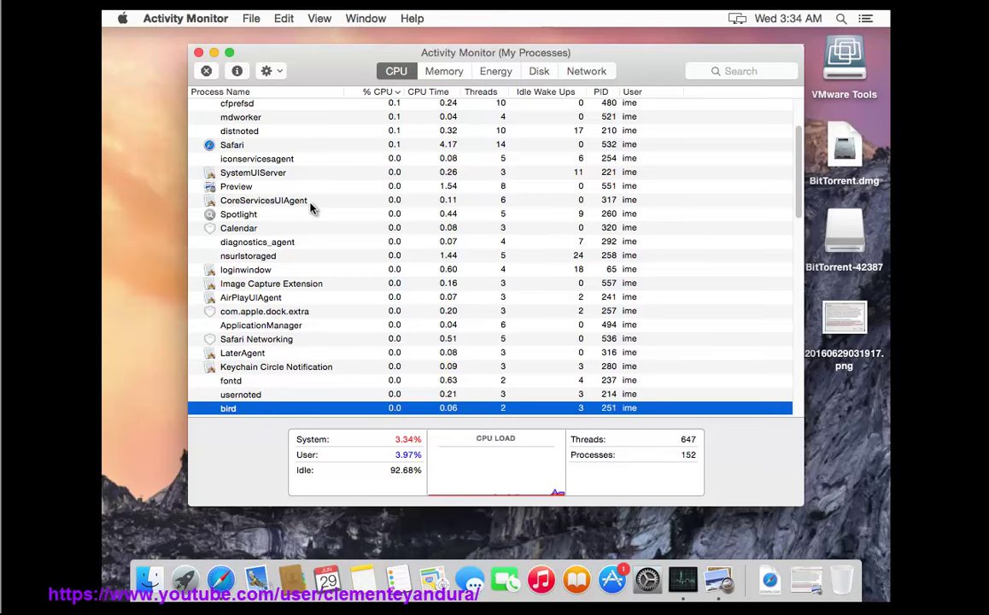
scroll(306, 316, up, 3)
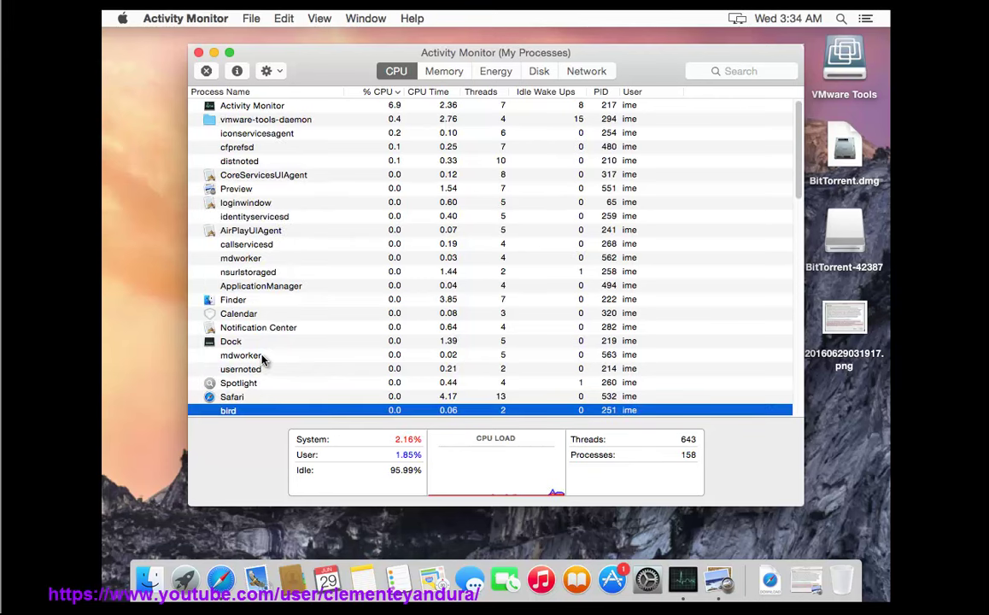
key(s)
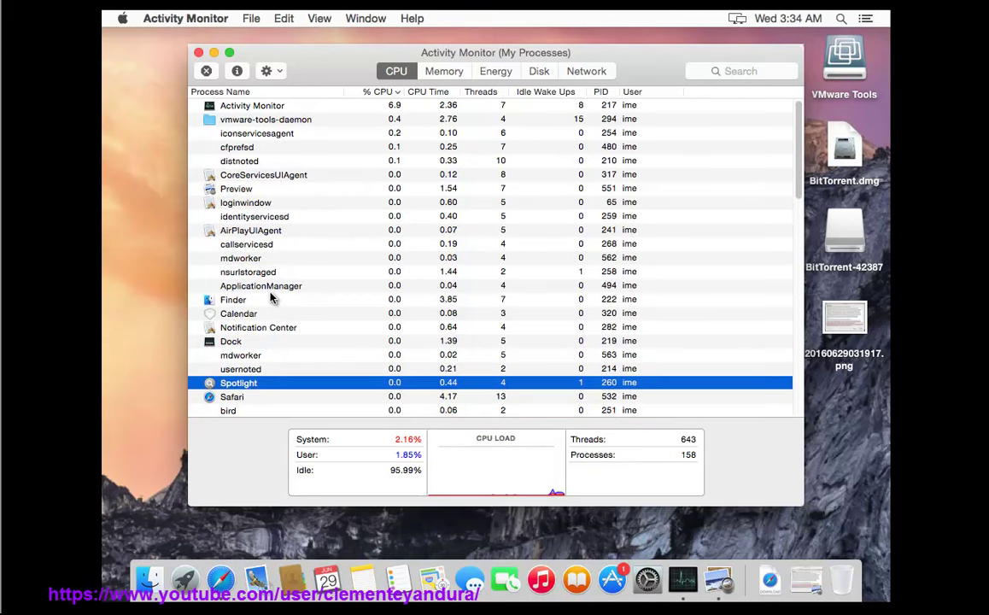
key(o)
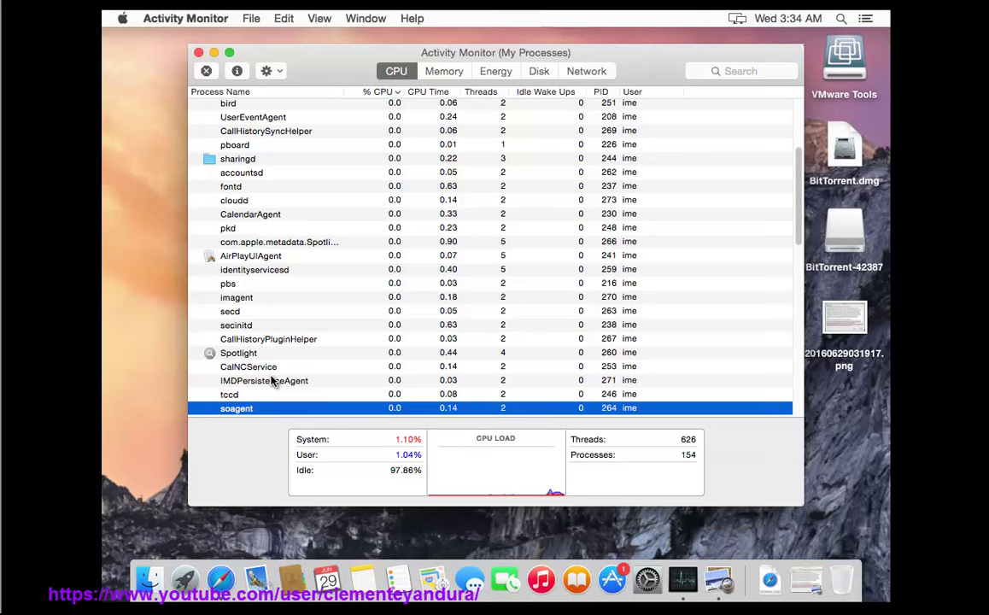
click(198, 53)
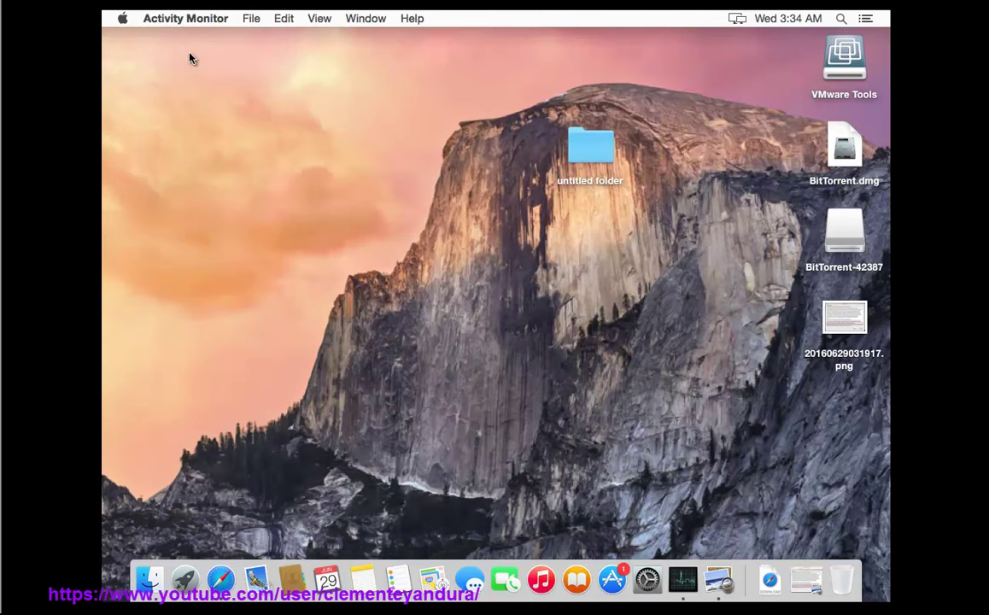
Move the BitTorrent app from the Applications folder to the Trash, then look in the Trash and close it.
click(195, 50)
click(302, 18)
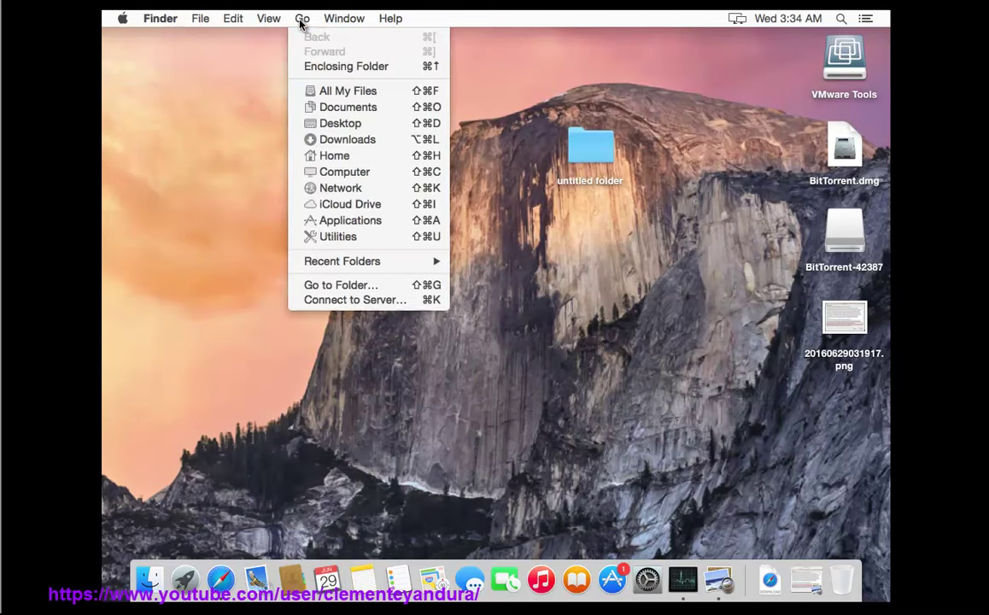
click(352, 224)
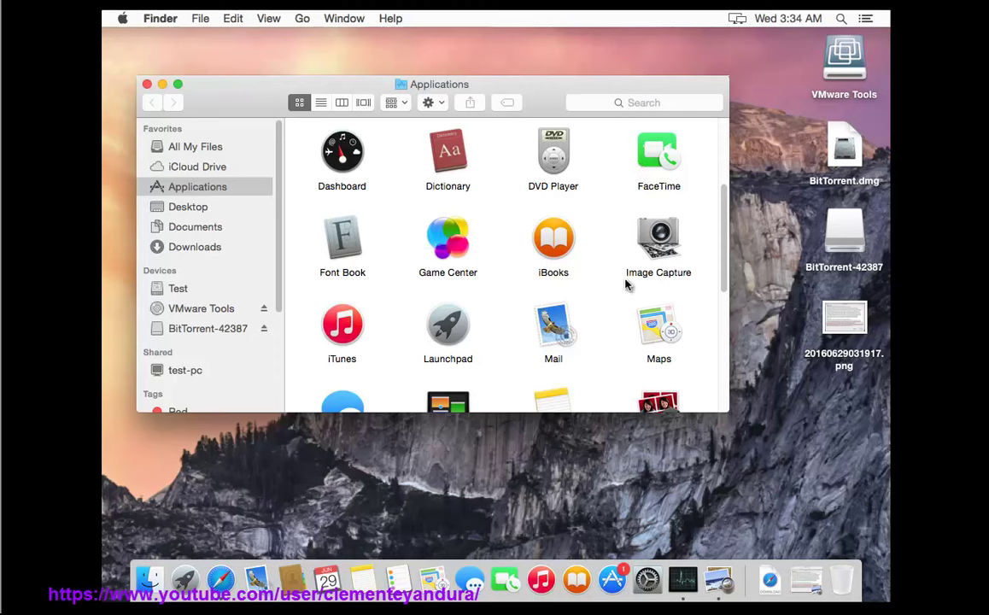
key(b)
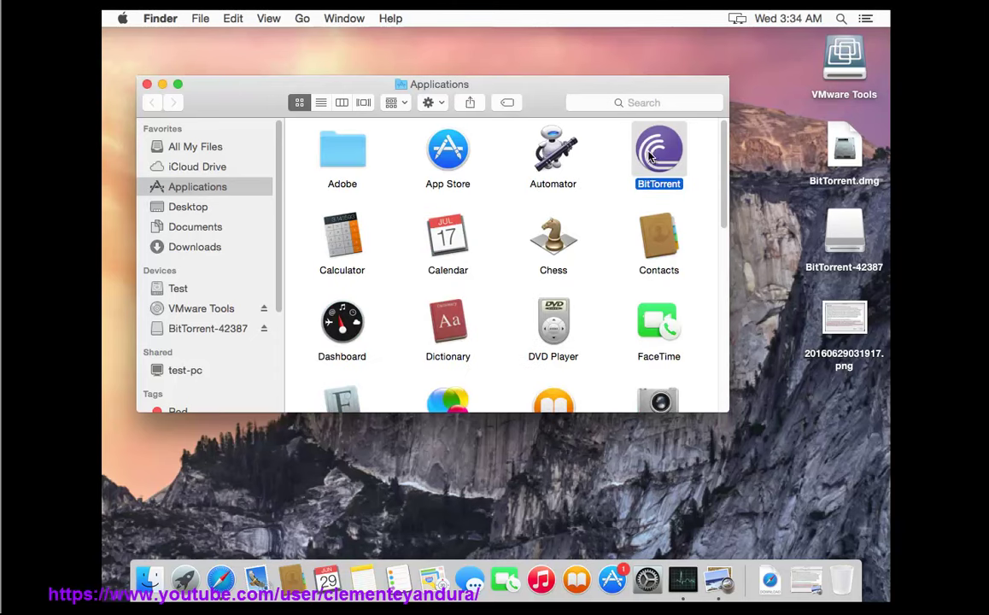
right_click(658, 152)
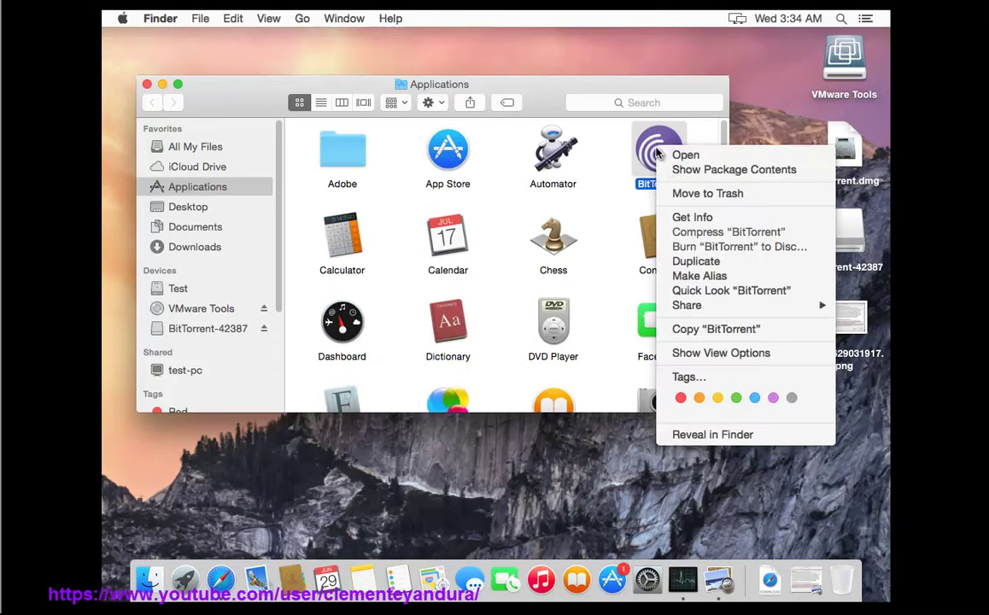
click(682, 196)
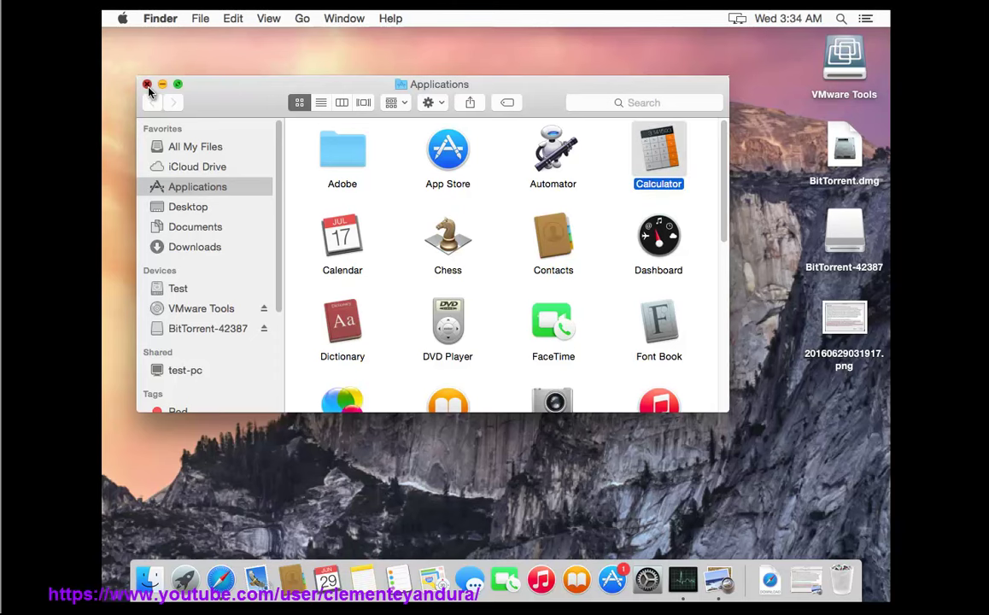
click(147, 85)
click(840, 580)
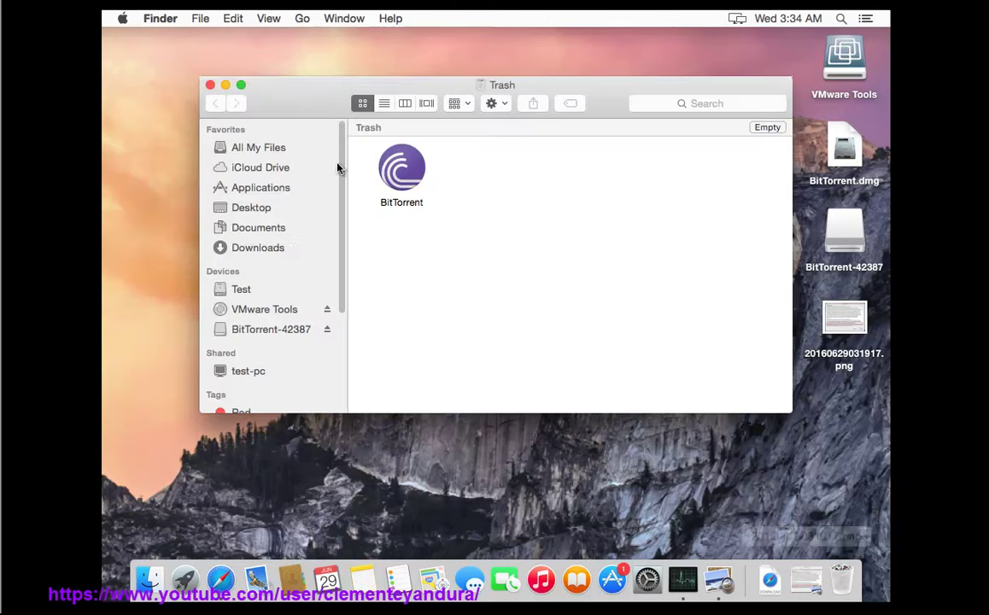
click(211, 85)
click(122, 19)
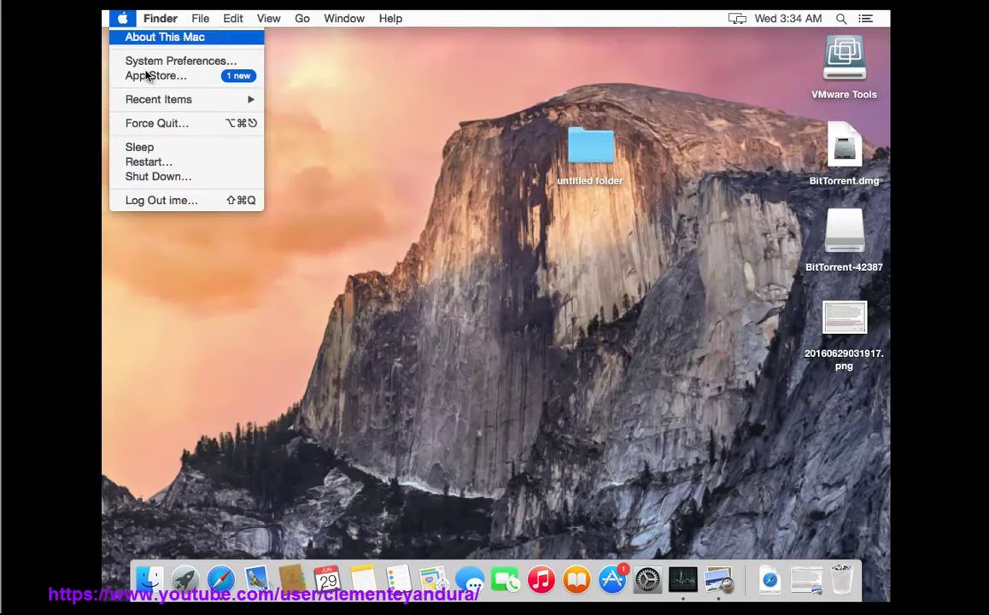
click(182, 168)
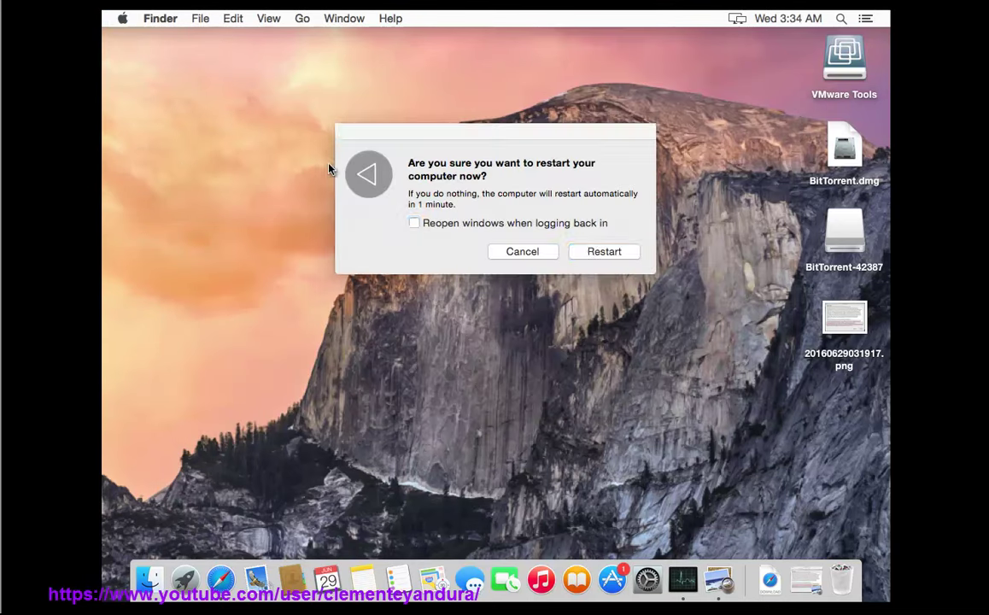
click(538, 253)
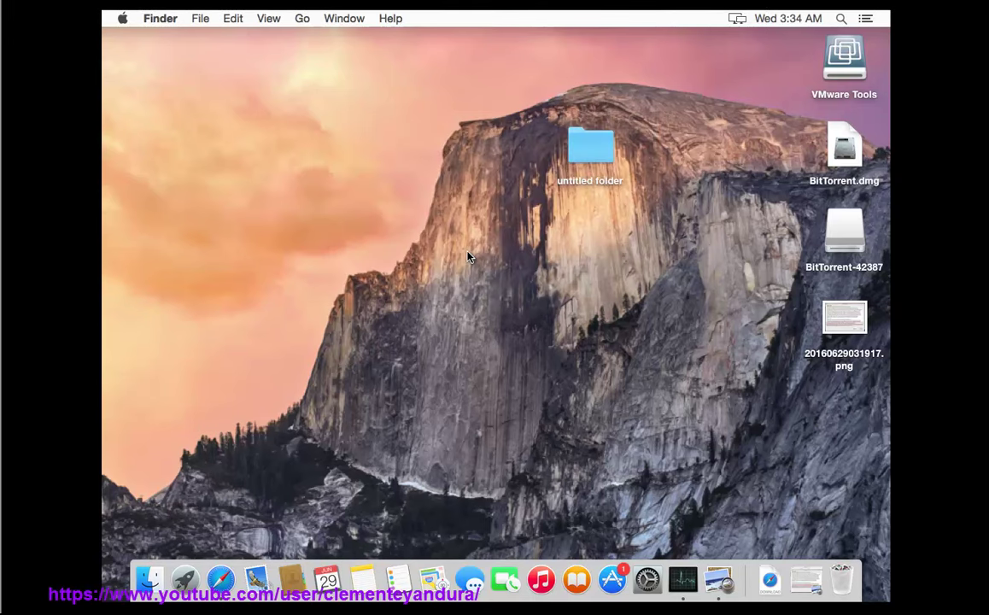
Search the whole Mac for BITTORRENT from the Computer location and move the BitTorrent.dmg file to the Trash.
click(302, 19)
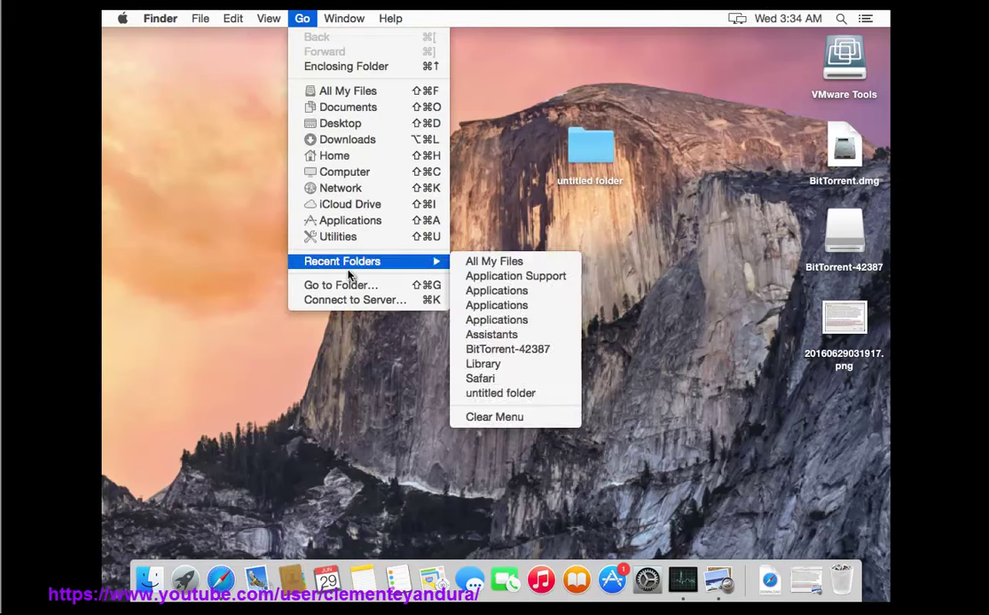
click(371, 172)
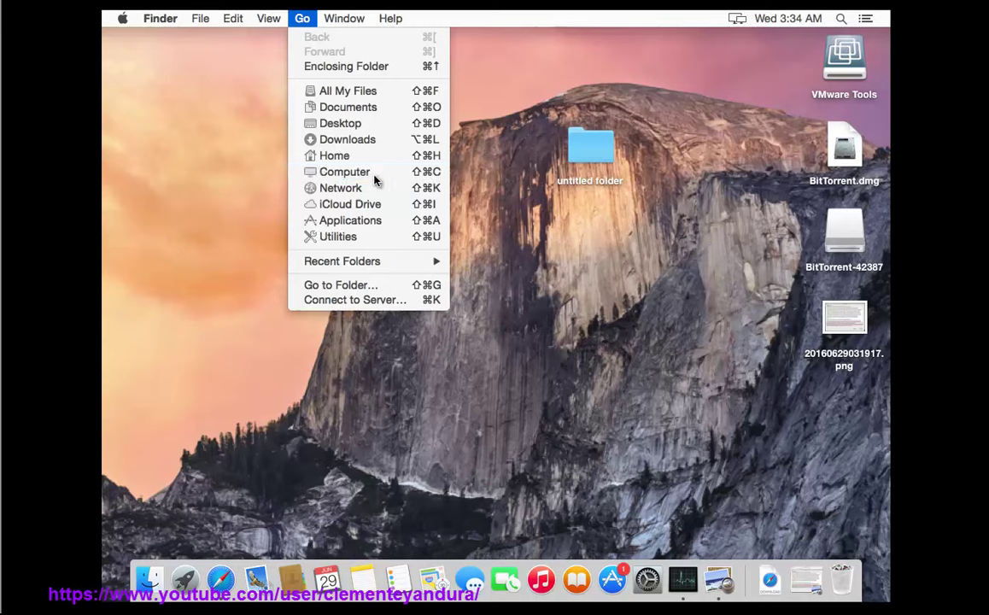
click(623, 101)
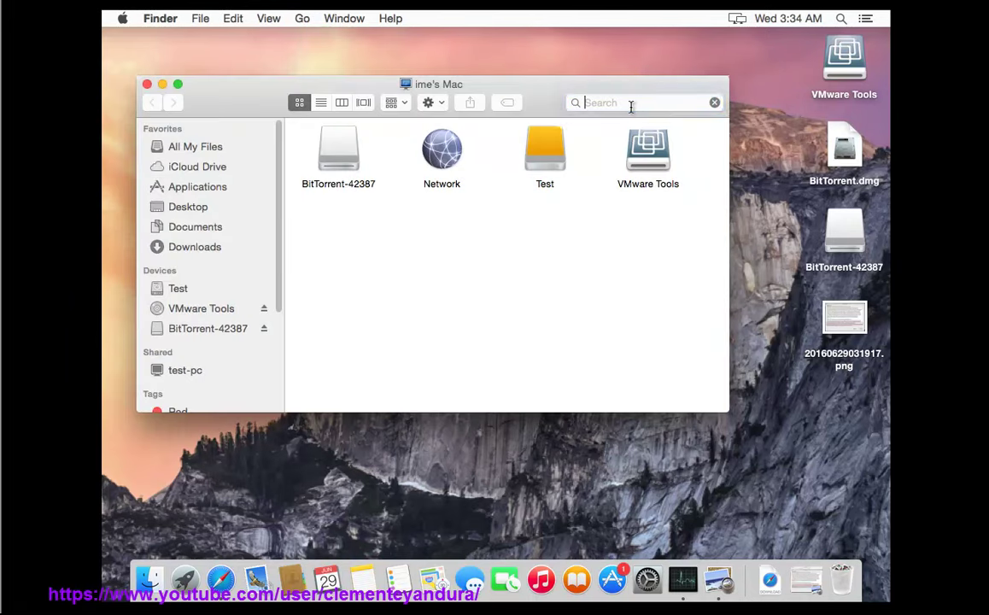
text(BIT)
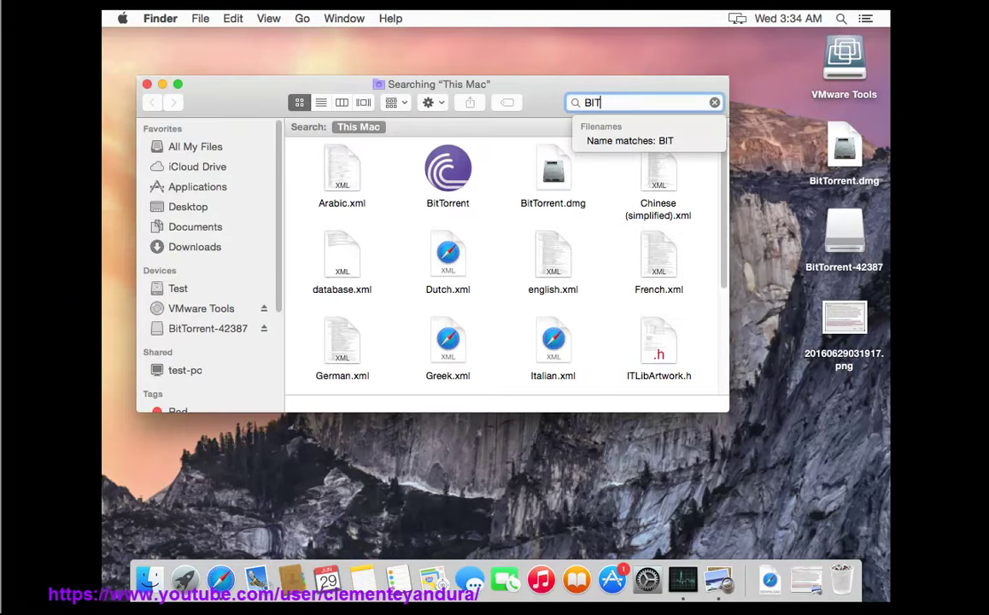
text(TORRENT)
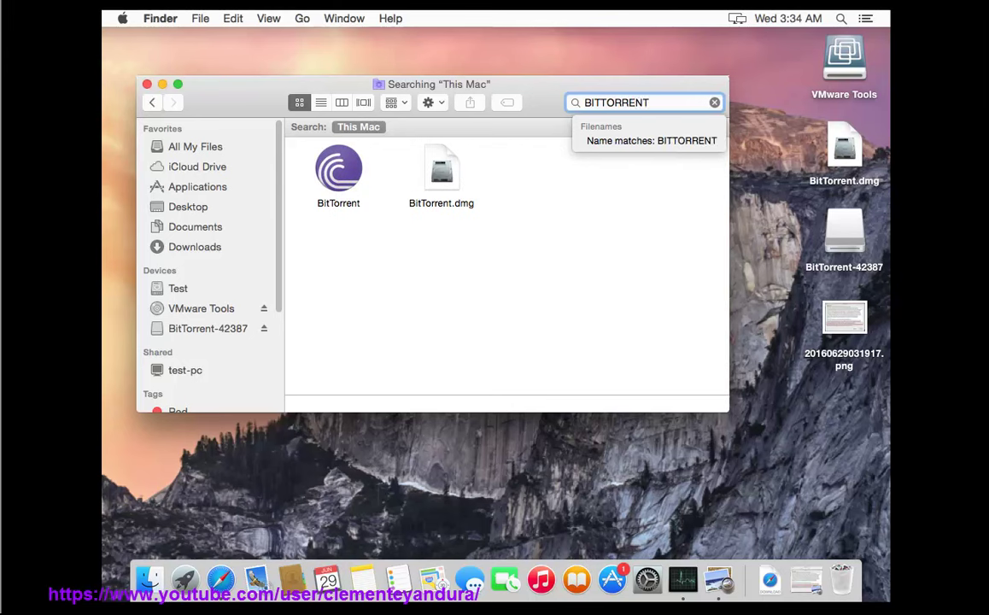
right_click(345, 173)
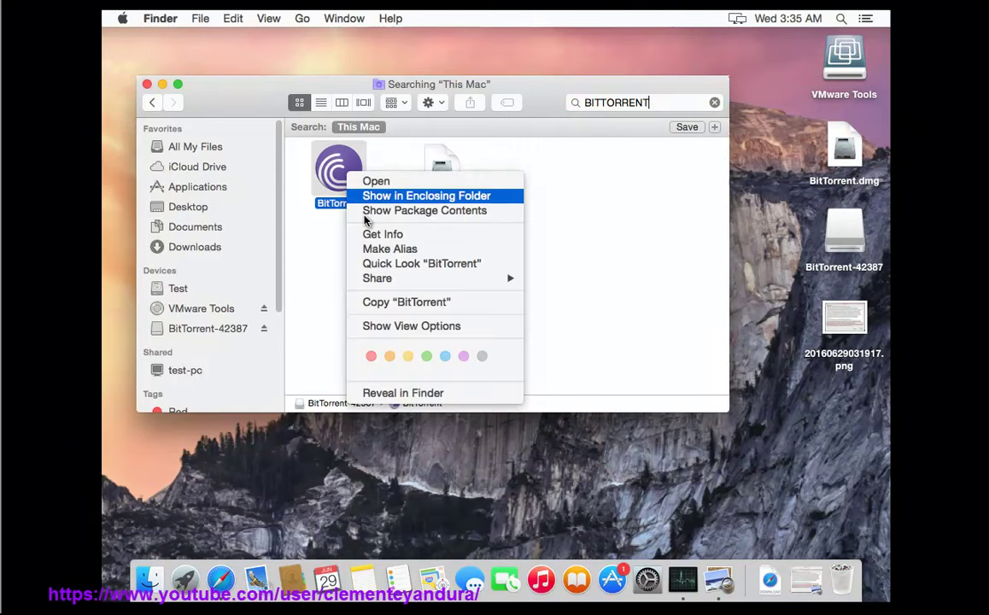
right_click(449, 162)
click(465, 222)
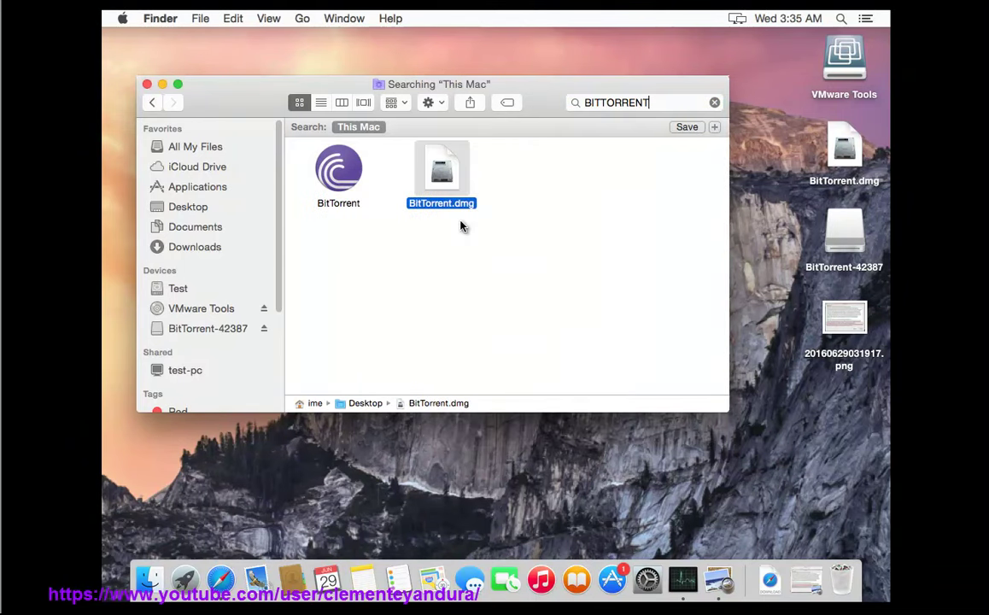
Eject the mounted BitTorrent-42387 disk image and close the Finder search window.
right_click(349, 177)
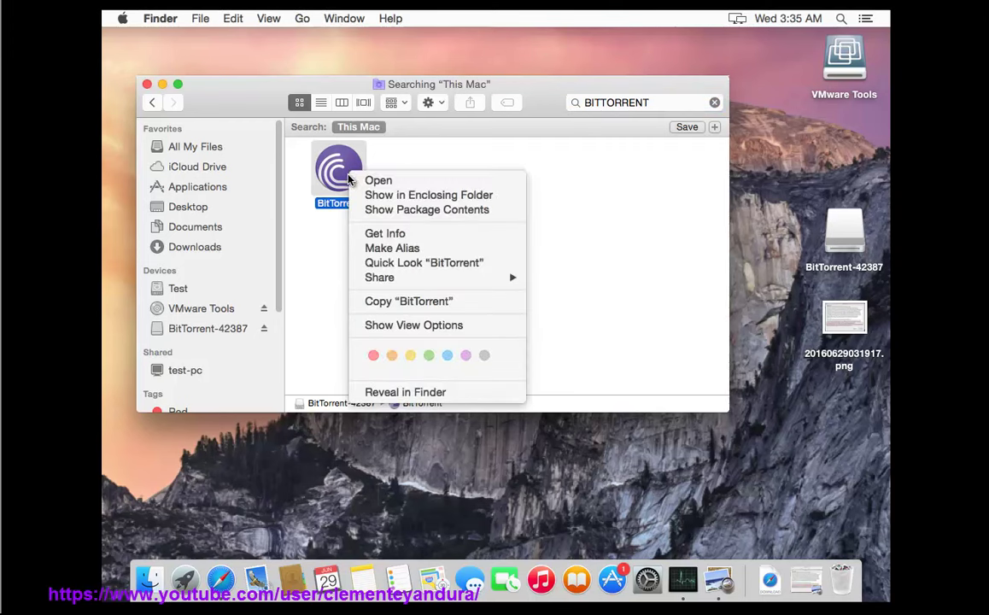
click(415, 183)
right_click(854, 247)
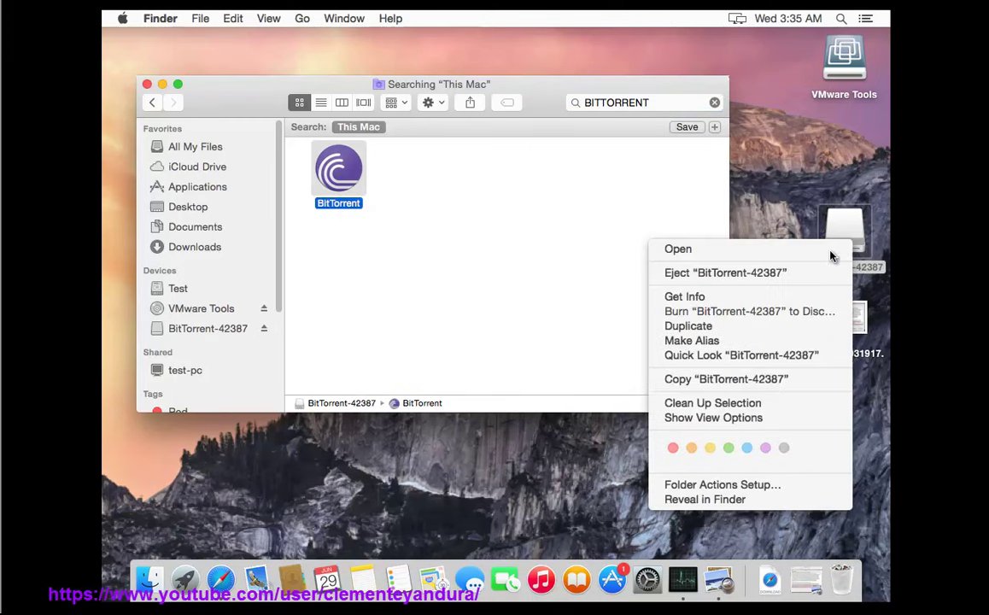
click(770, 275)
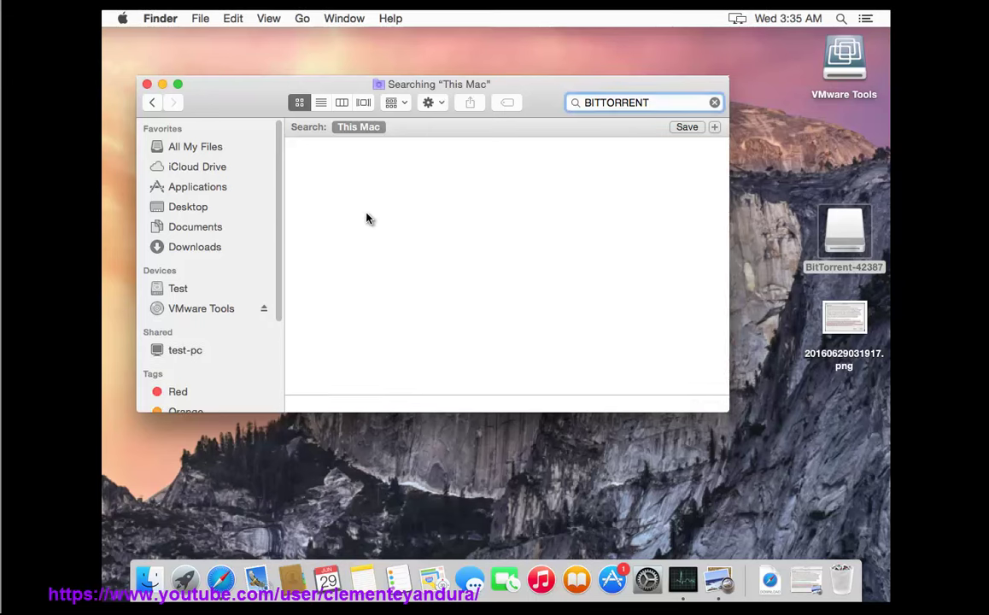
click(147, 84)
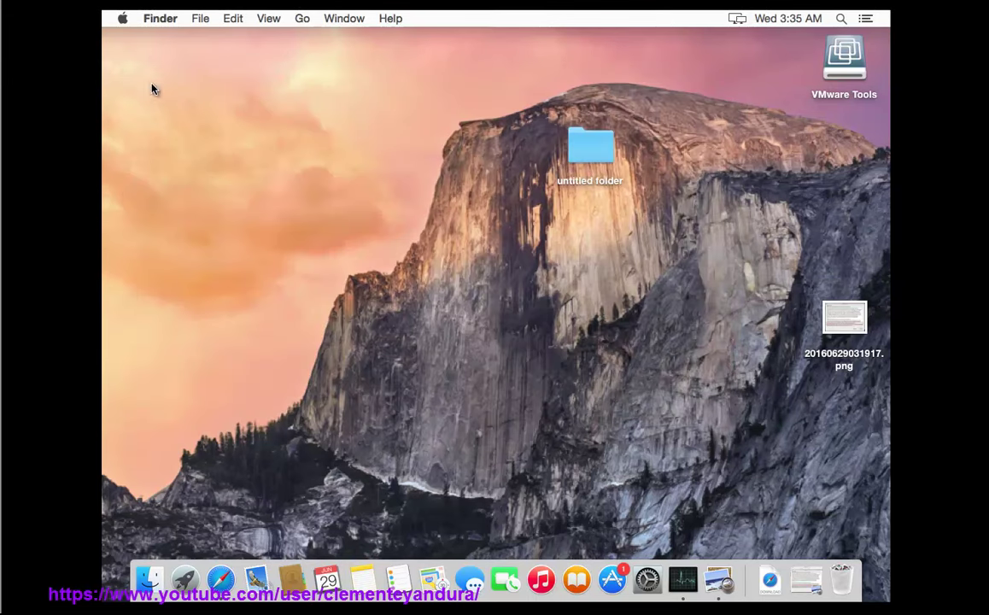
Go to the user's Library folder and search for BITTORRENT within Library only.
click(301, 19)
click(359, 286)
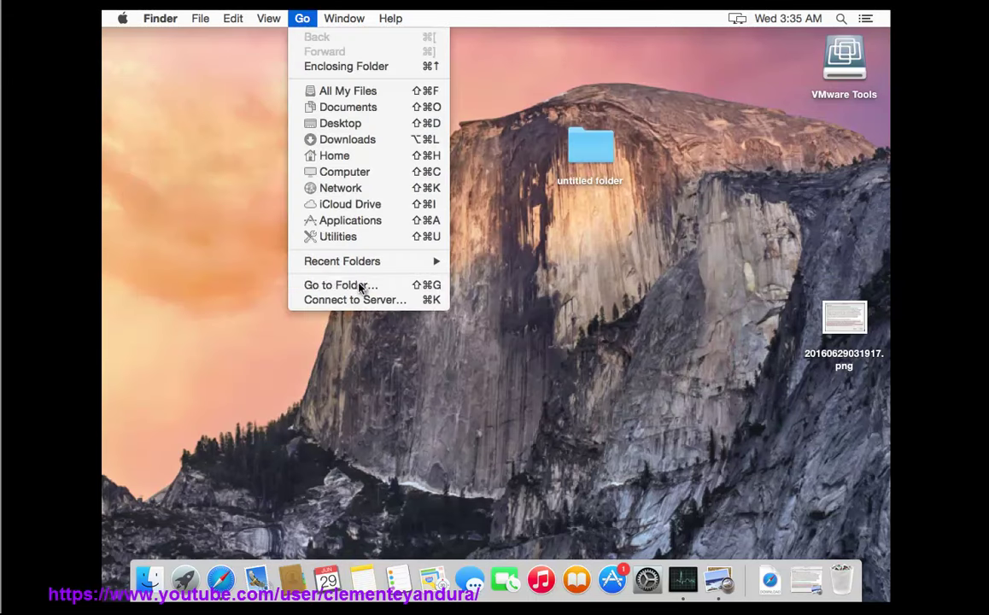
click(612, 223)
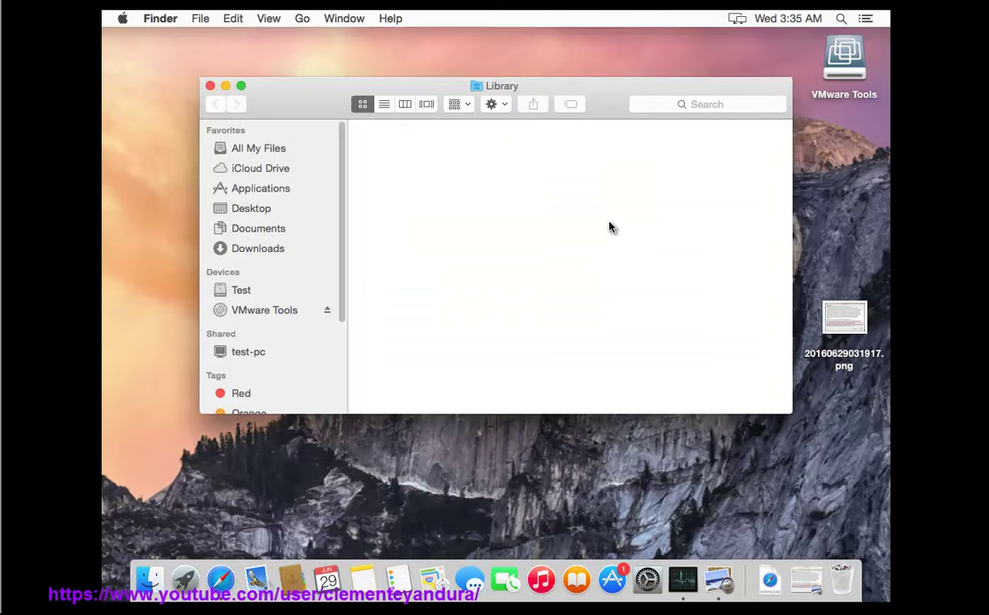
click(700, 104)
text(B)
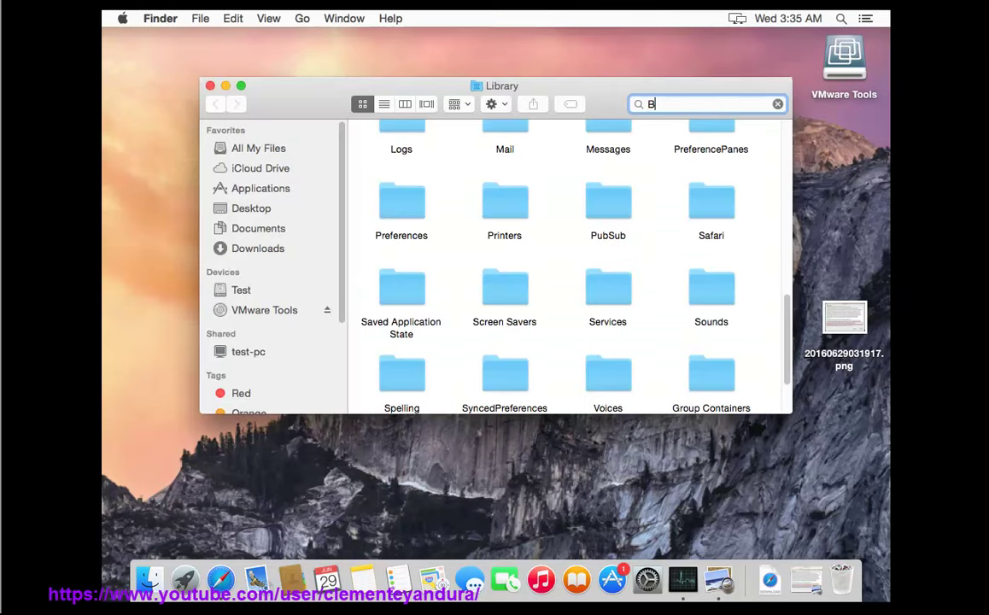
text(ITT)
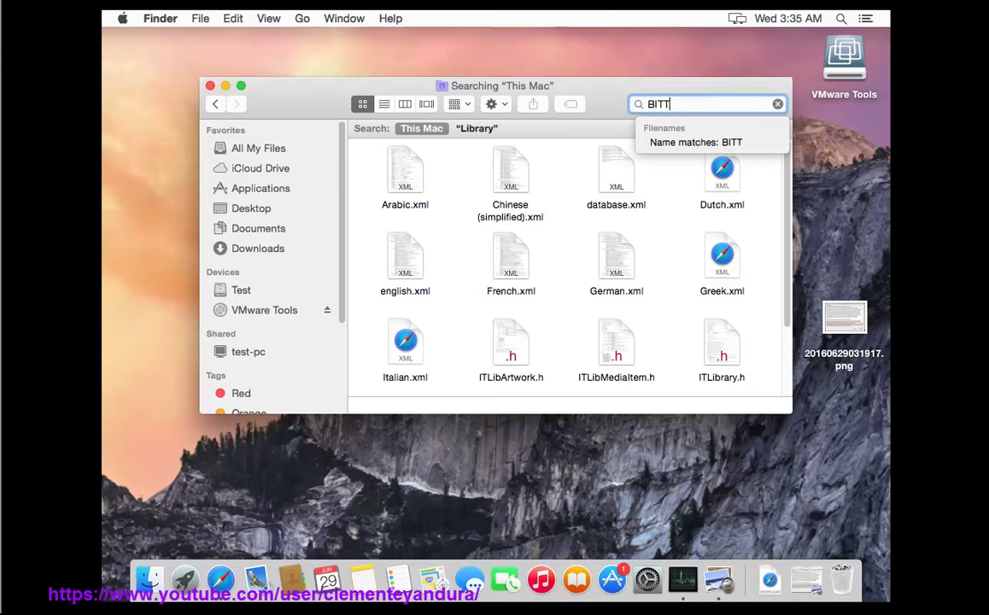
text(ORRENT)
click(492, 130)
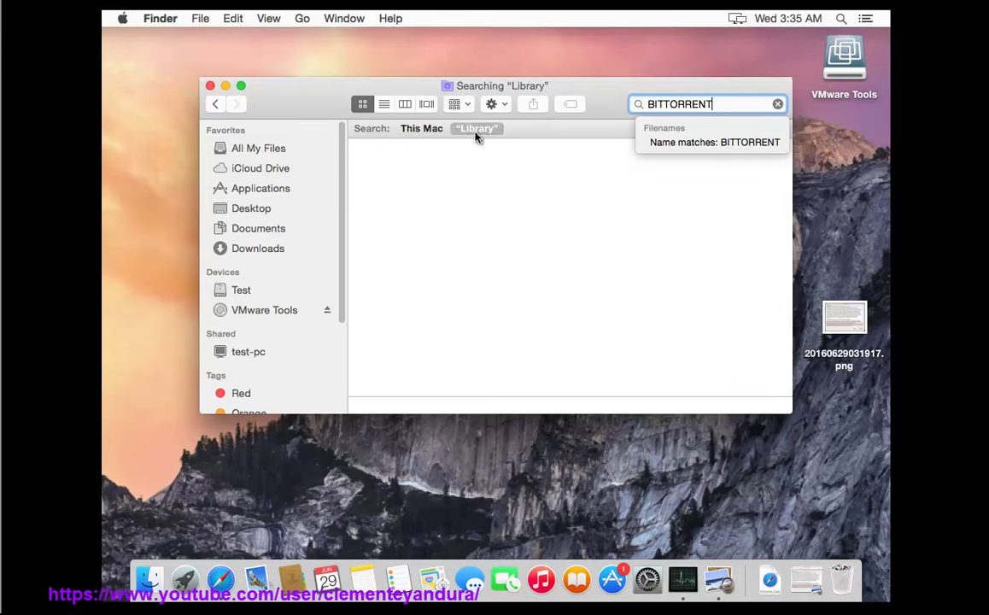
Move the BitTorrent folder and com.bittorrent.BitTorrent.plist from the Library search to the Trash, and close the window.
click(394, 175)
right_click(387, 189)
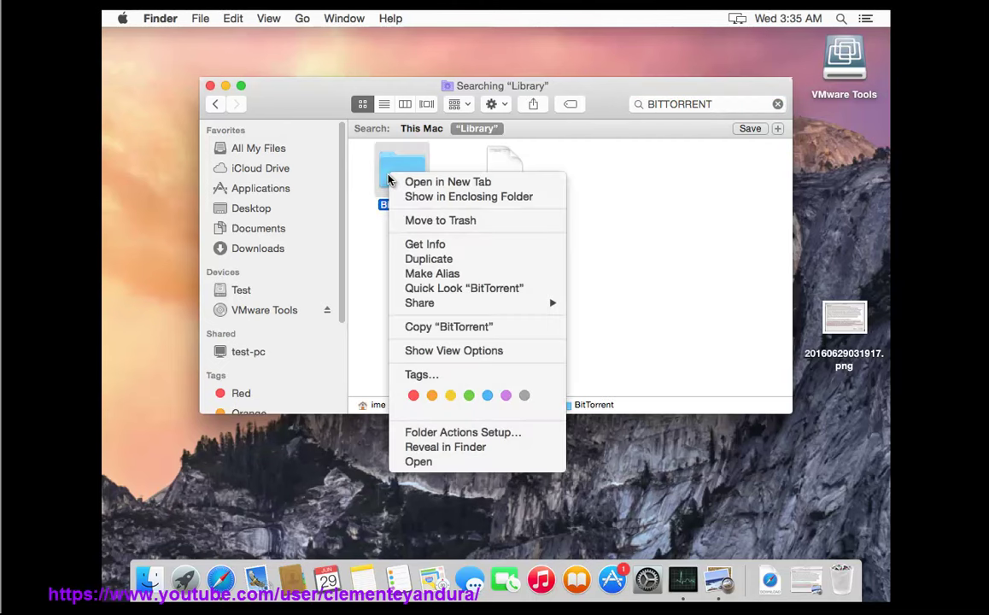
key(Escape)
key(Right)
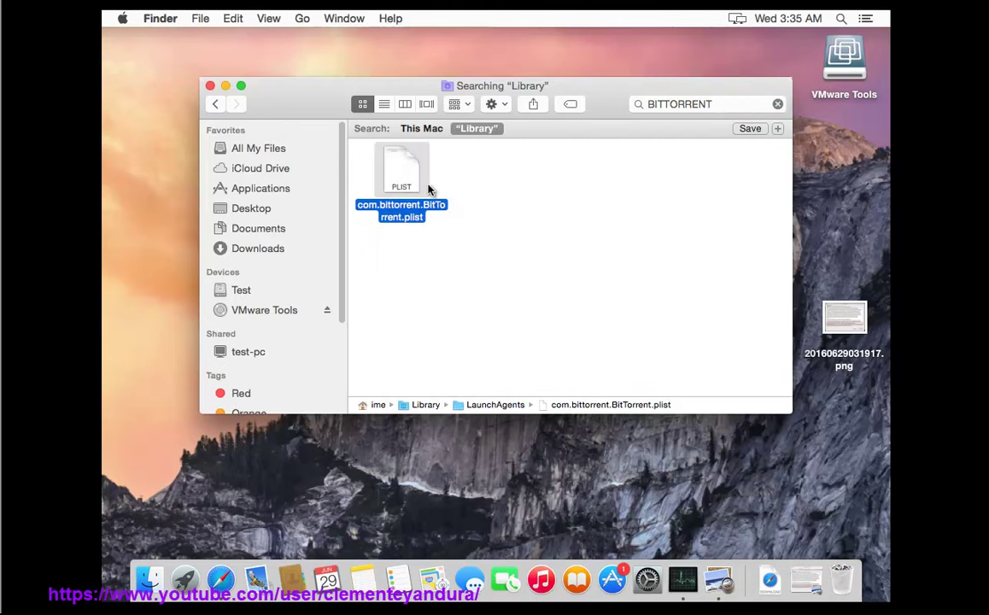
right_click(404, 174)
click(432, 239)
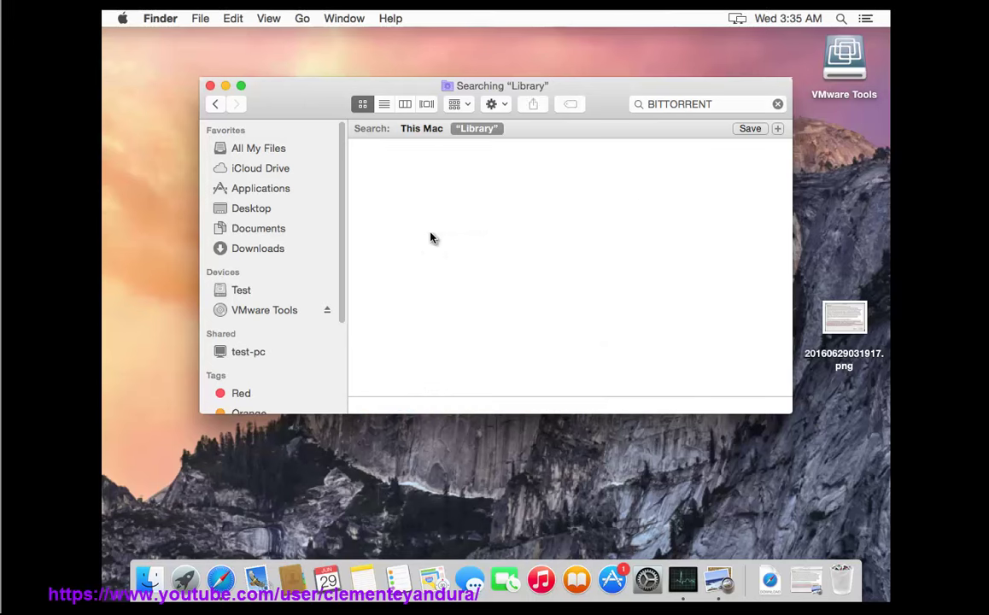
click(210, 86)
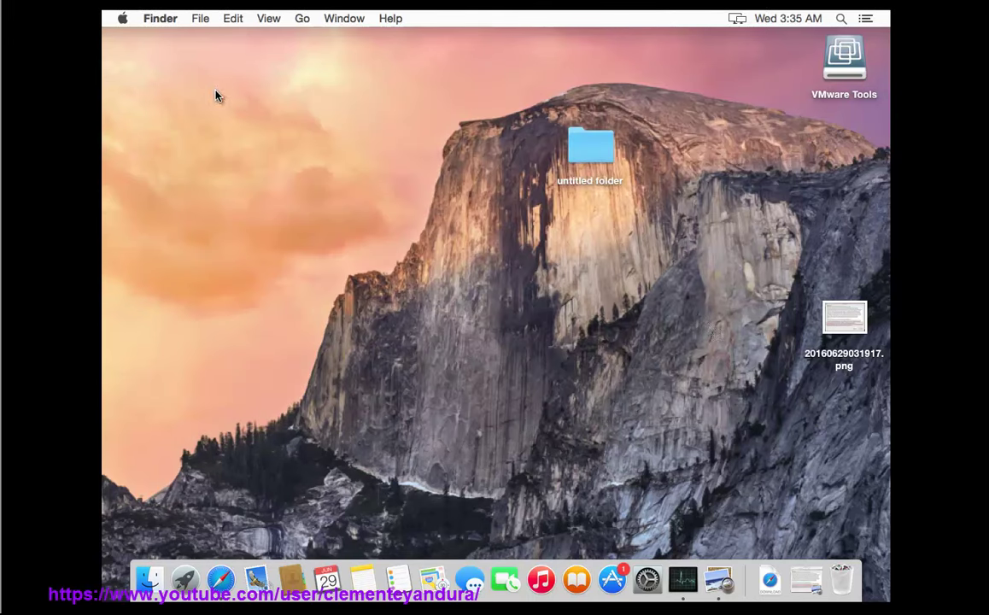
Open the Trash, select all the BitTorrent items and permanently erase them by emptying the Trash.
click(841, 576)
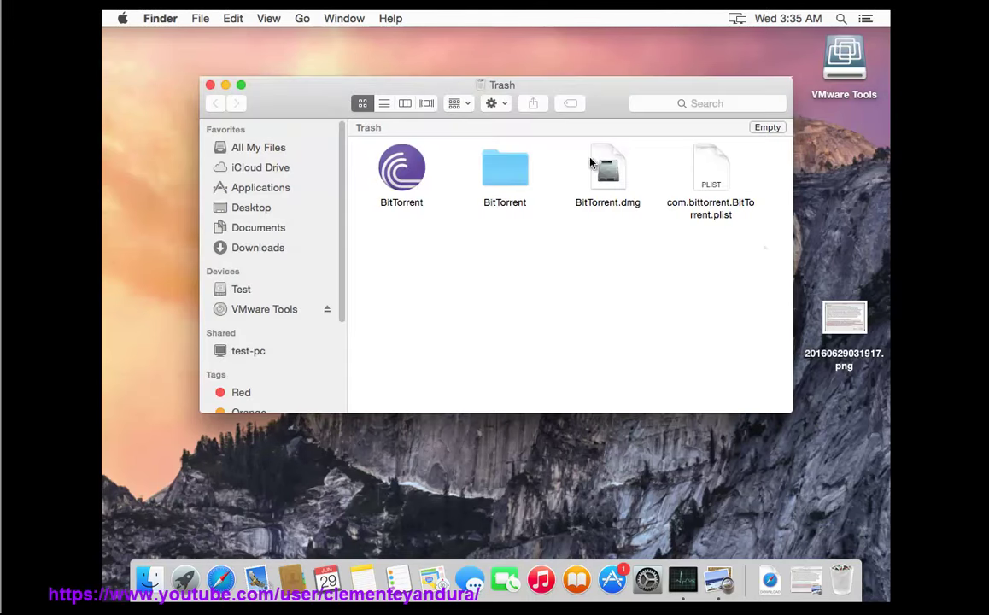
drag(766, 248, 365, 167)
click(767, 128)
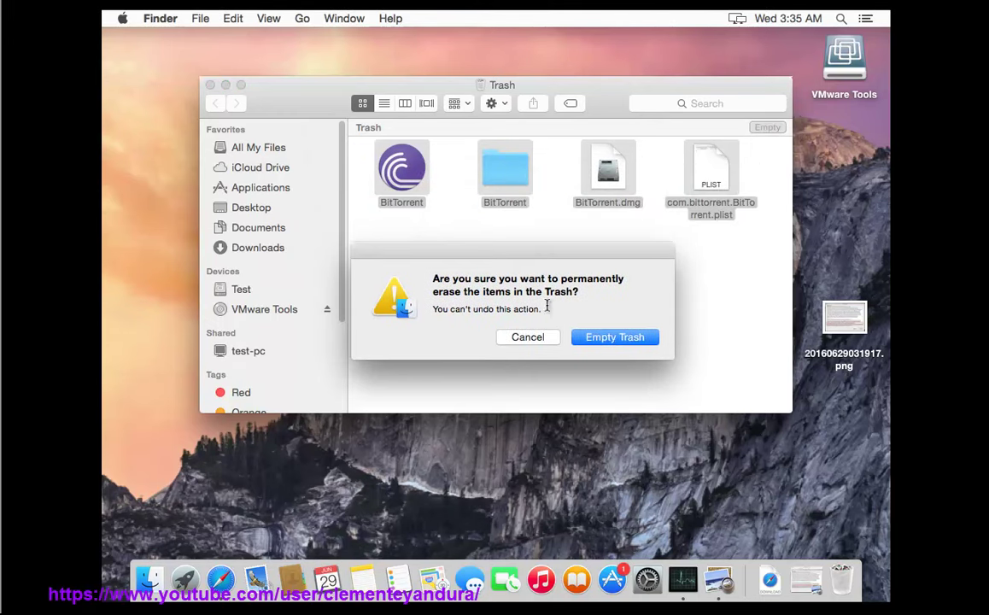
click(622, 342)
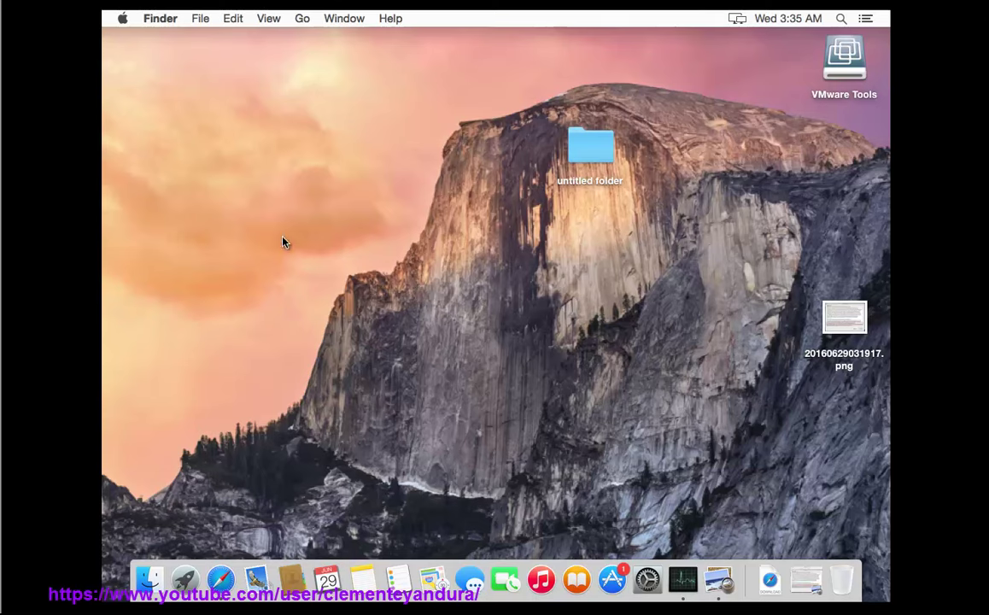
Open Safari and clear the Yahoo search homepage address in its general preferences.
click(221, 581)
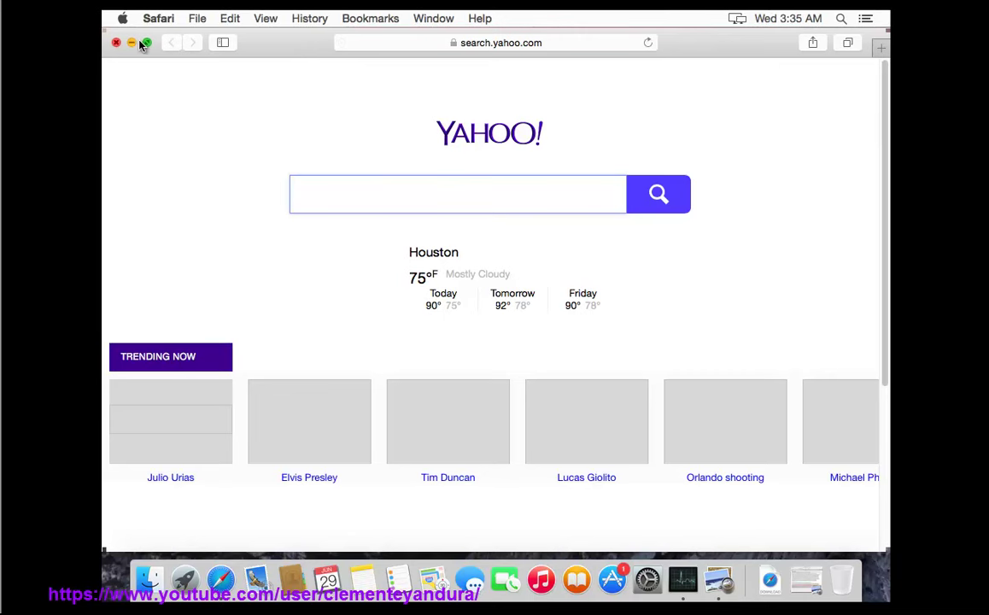
click(160, 20)
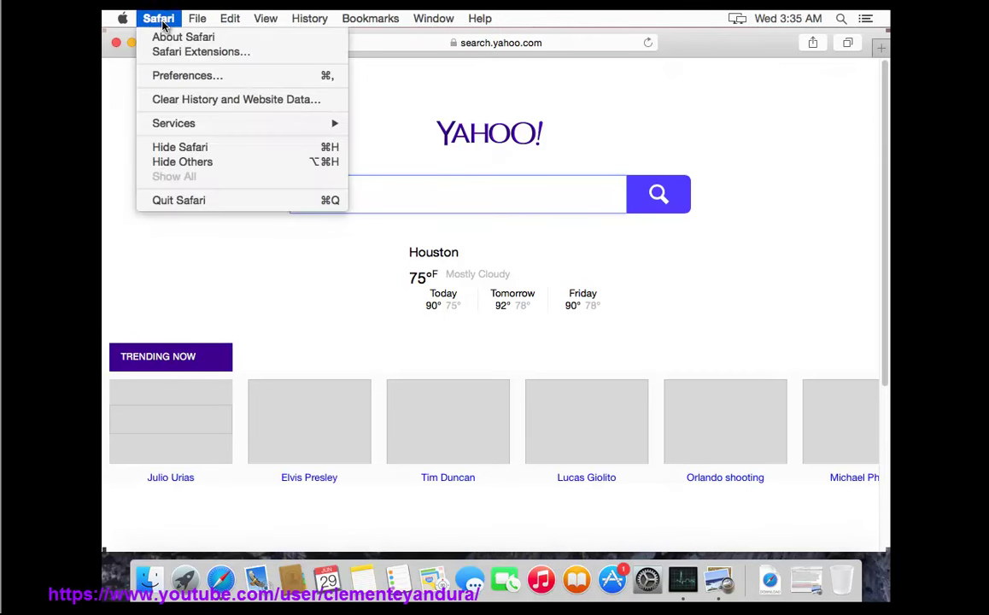
click(171, 76)
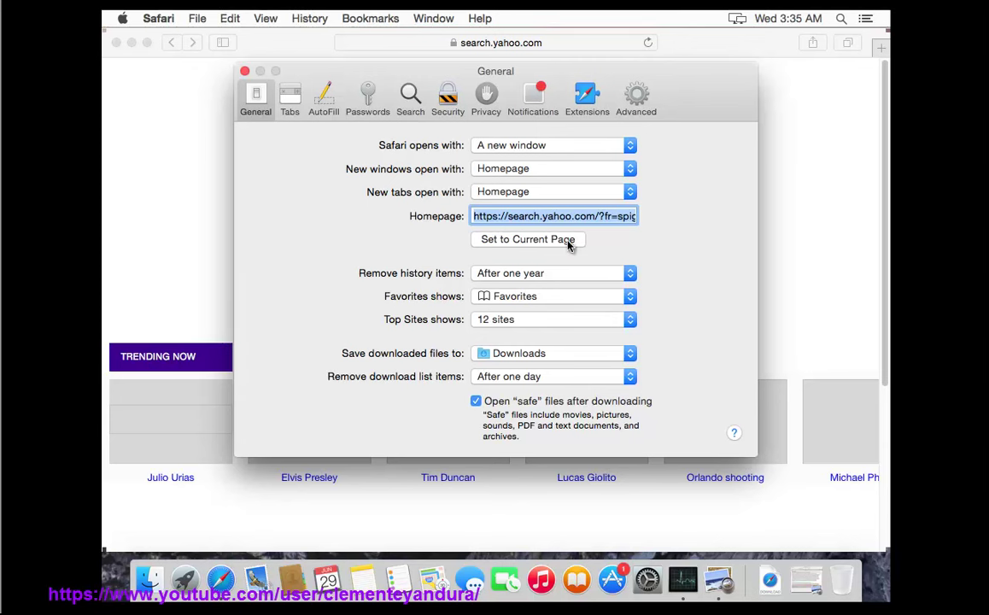
key(BackSpace)
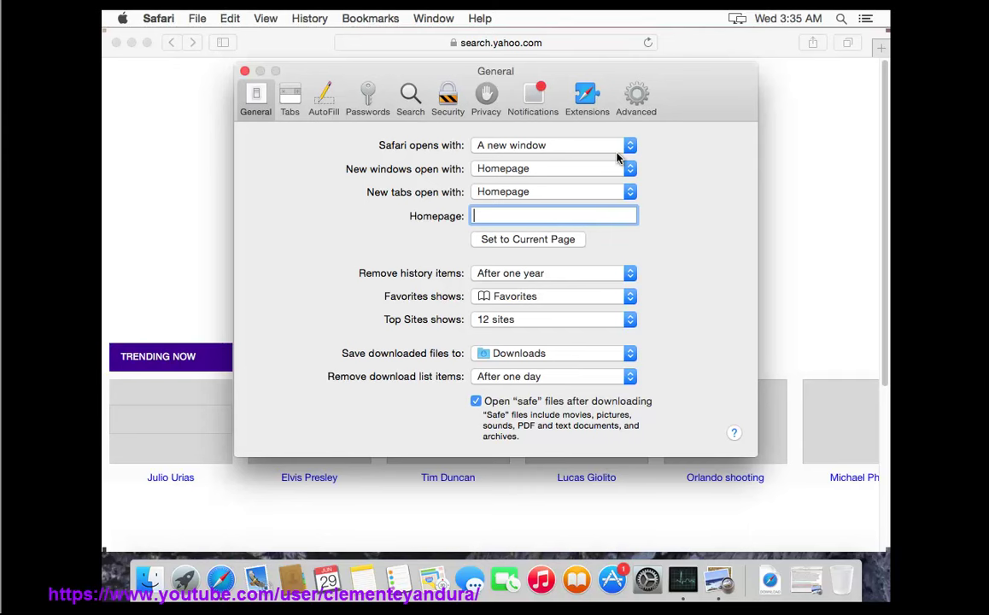
Check Safari's installed extensions, return to the general preferences and close the preferences window.
click(587, 96)
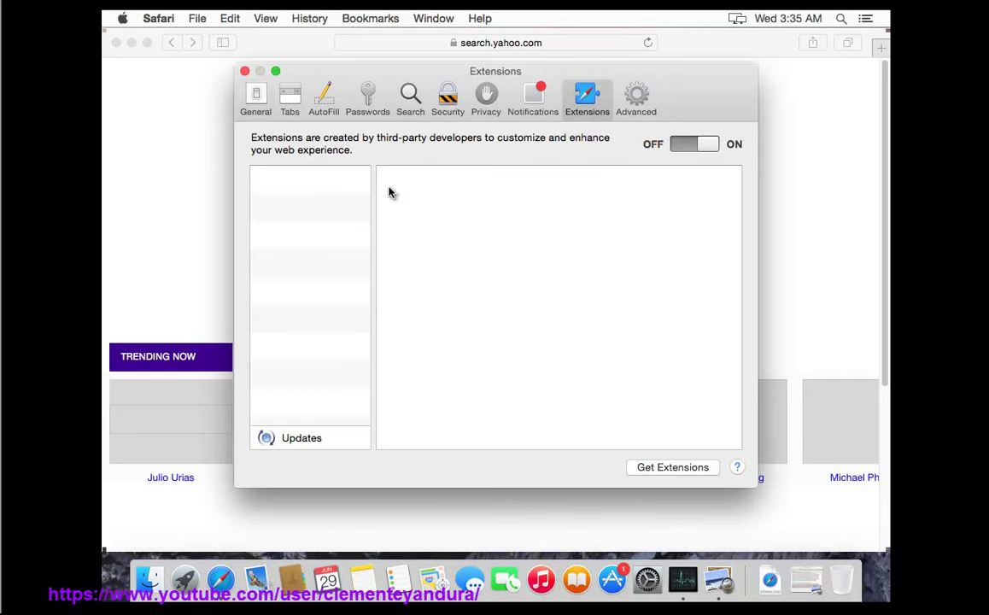
click(254, 96)
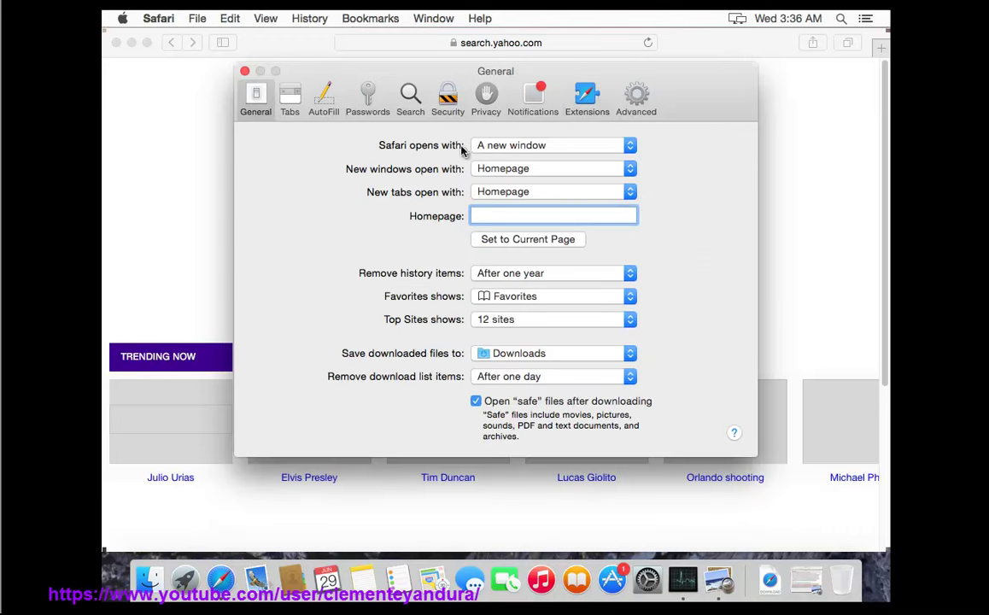
click(244, 71)
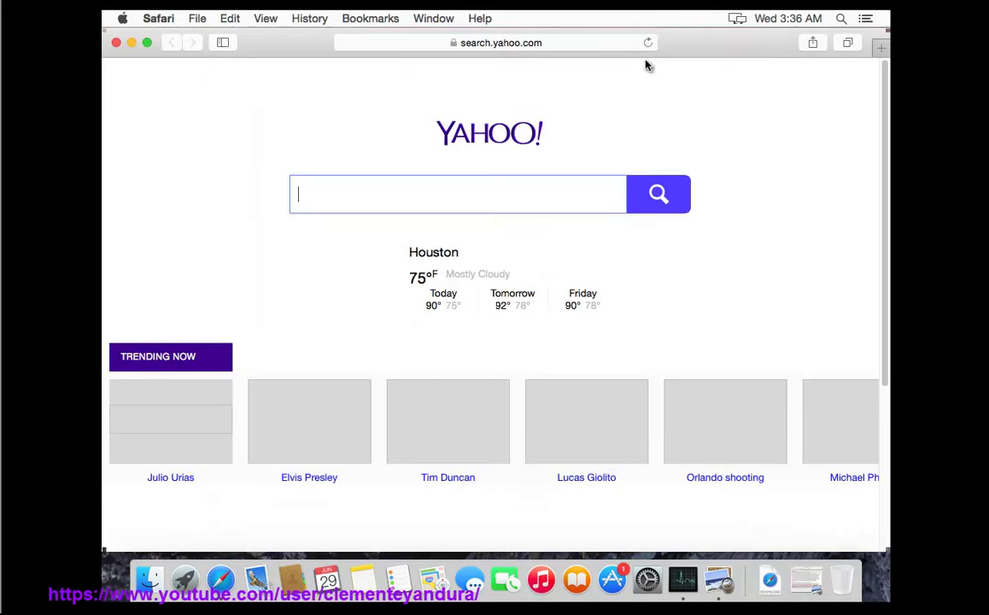
Close and reopen the Safari window to check which page it starts with, and close it again.
click(116, 42)
click(223, 584)
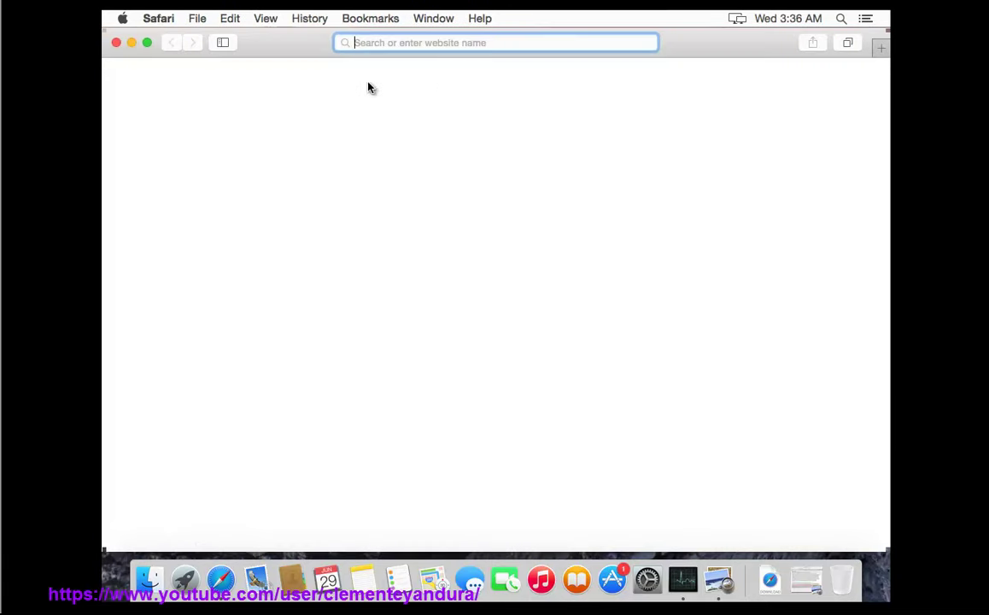
click(116, 44)
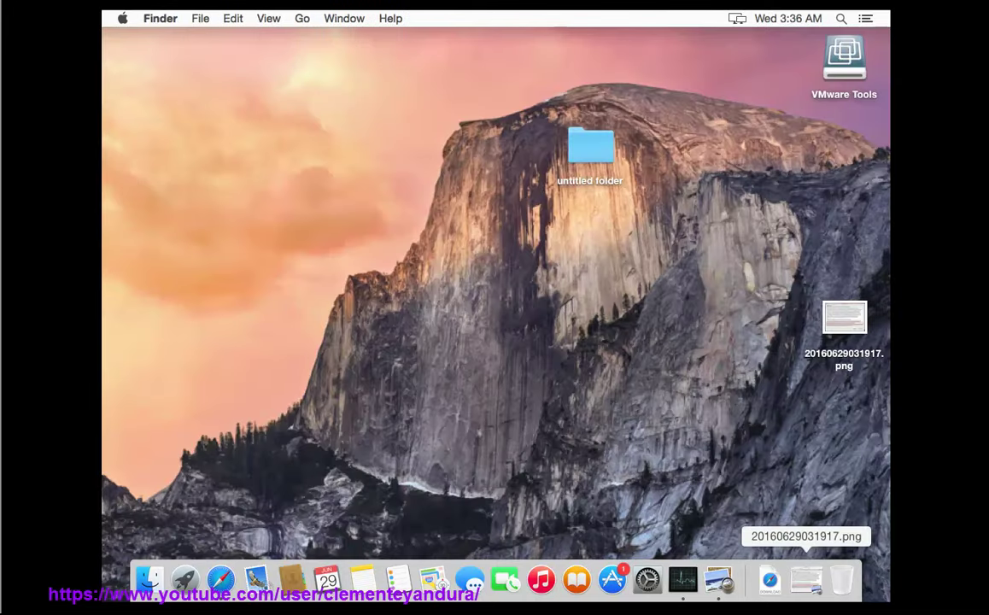
Bring up the minimized 20160629031917.png screenshot in Preview to examine the extensions bundled with the BitTorrent installer.
click(806, 581)
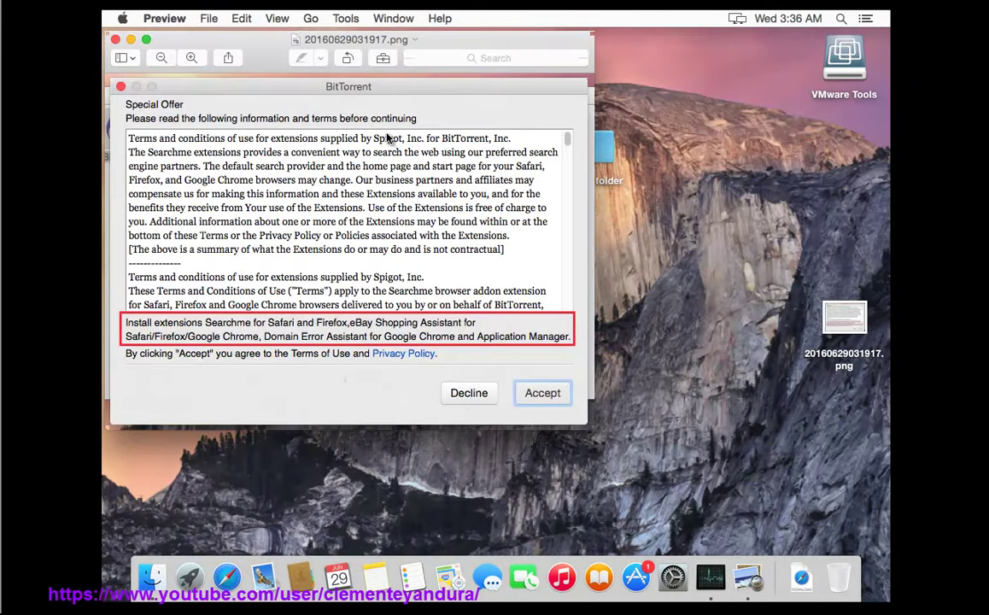